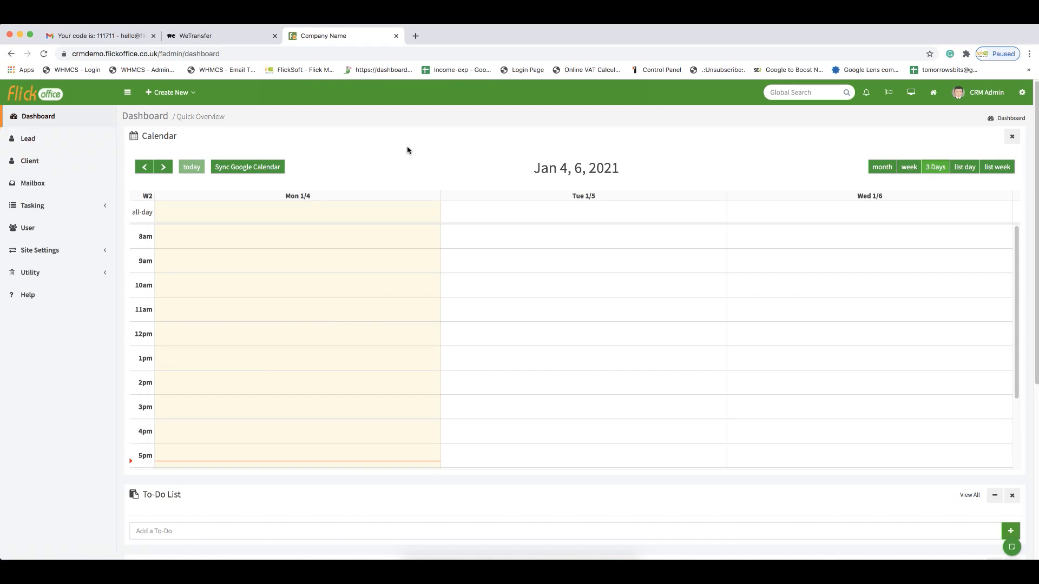
- Browse the Lead and Client list pages
left_click(28, 140)
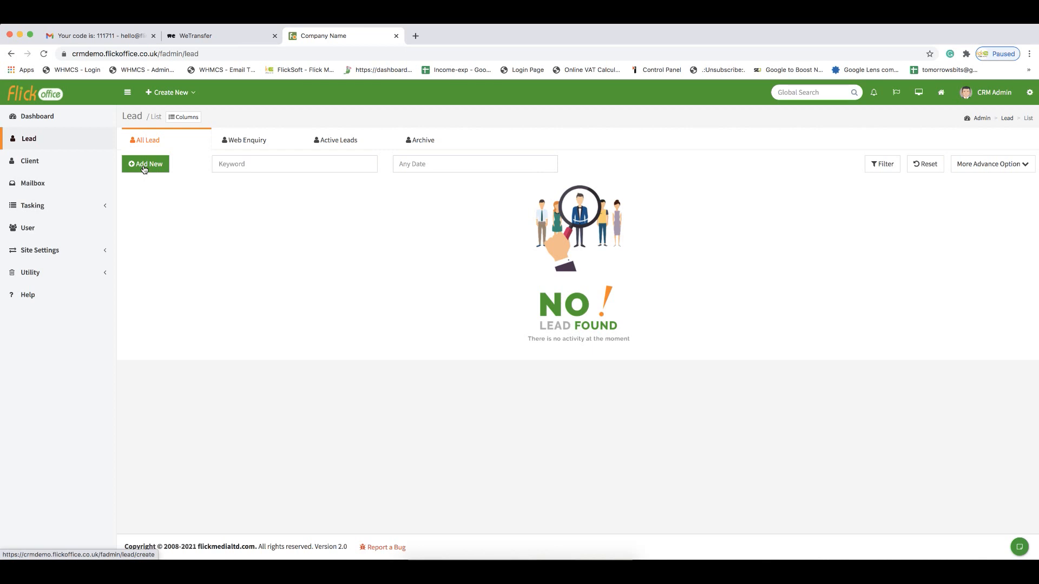
left_click(63, 167)
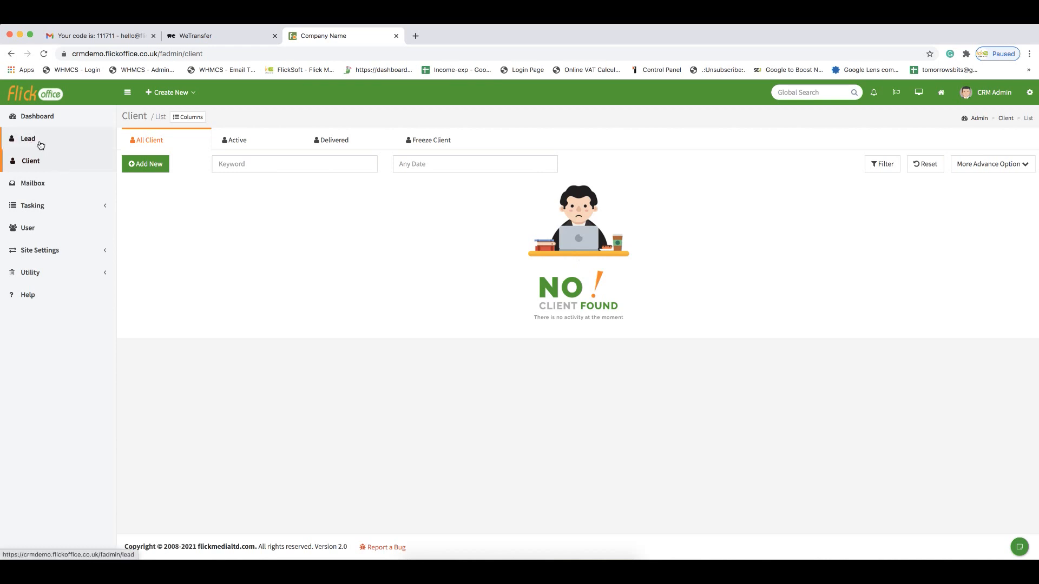
left_click(47, 144)
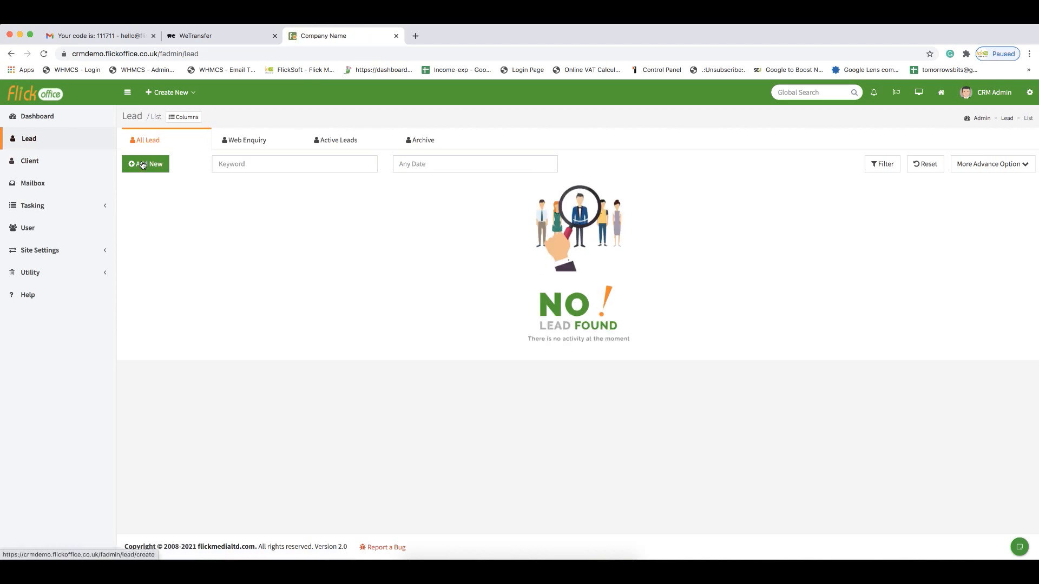
- Start registering a new lead and set its title to Mr
left_click(190, 94)
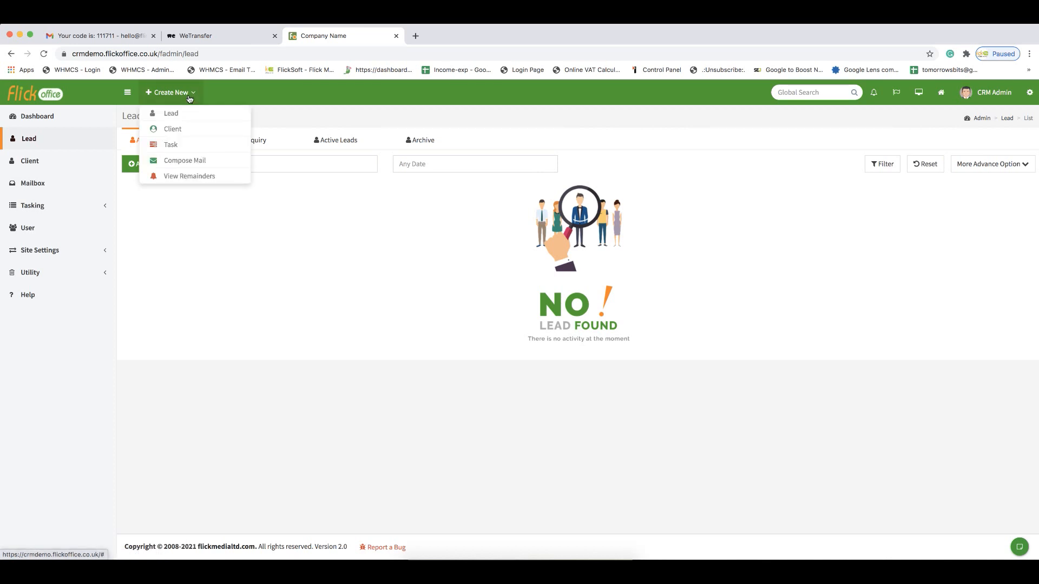
left_click(187, 114)
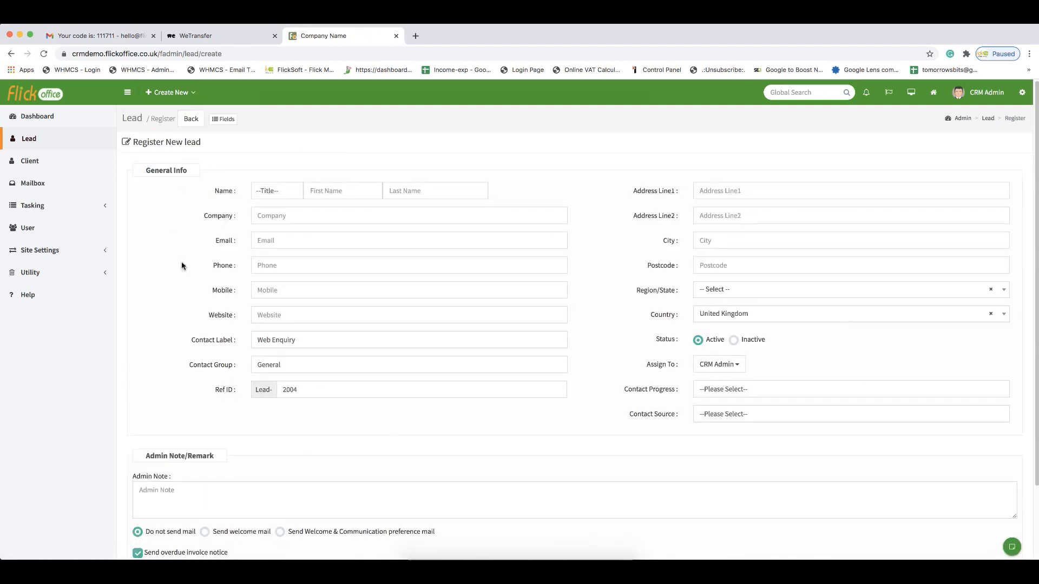
left_click(277, 192)
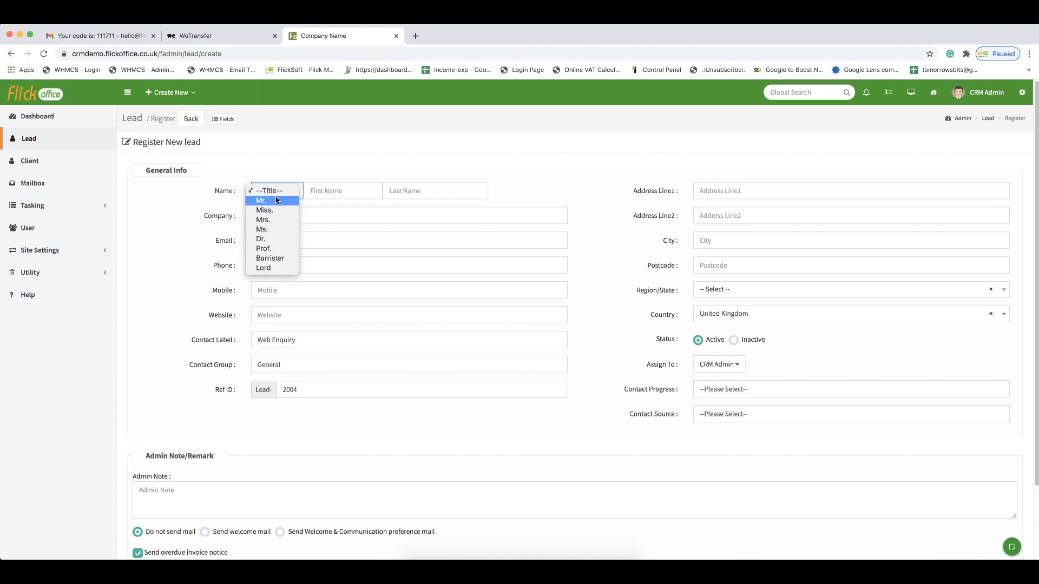
left_click(275, 200)
- Autofill the lead's first and last name, company, email, phone and address from the browser's saved contact entry
left_click(316, 193)
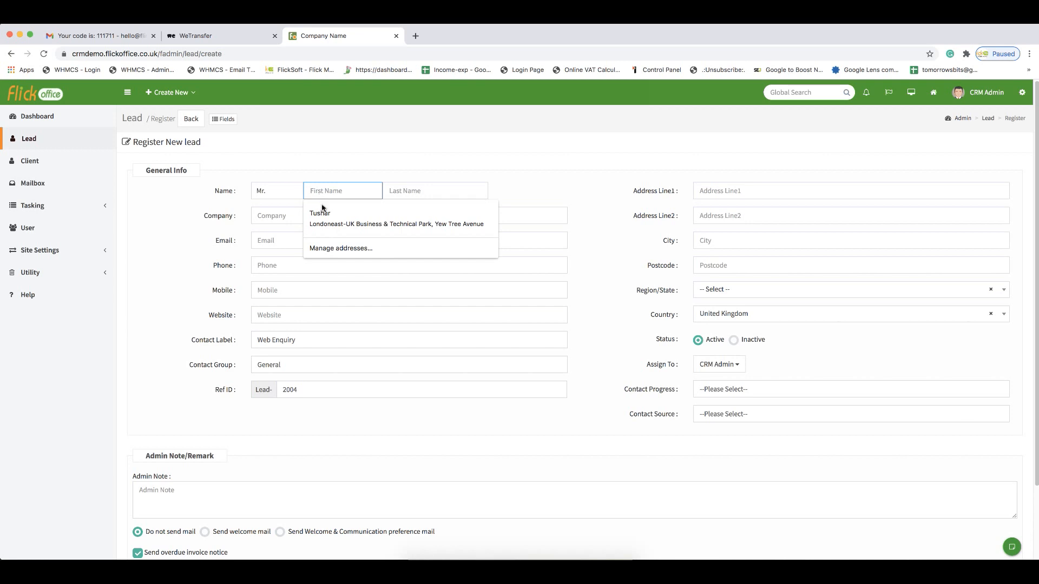
left_click(323, 212)
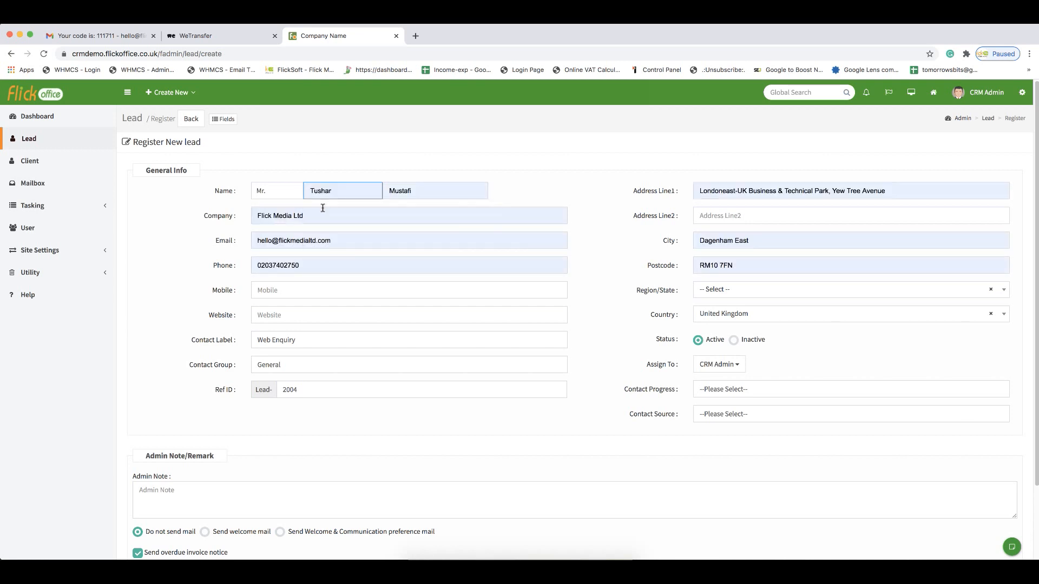
left_click(282, 219)
left_click(194, 230)
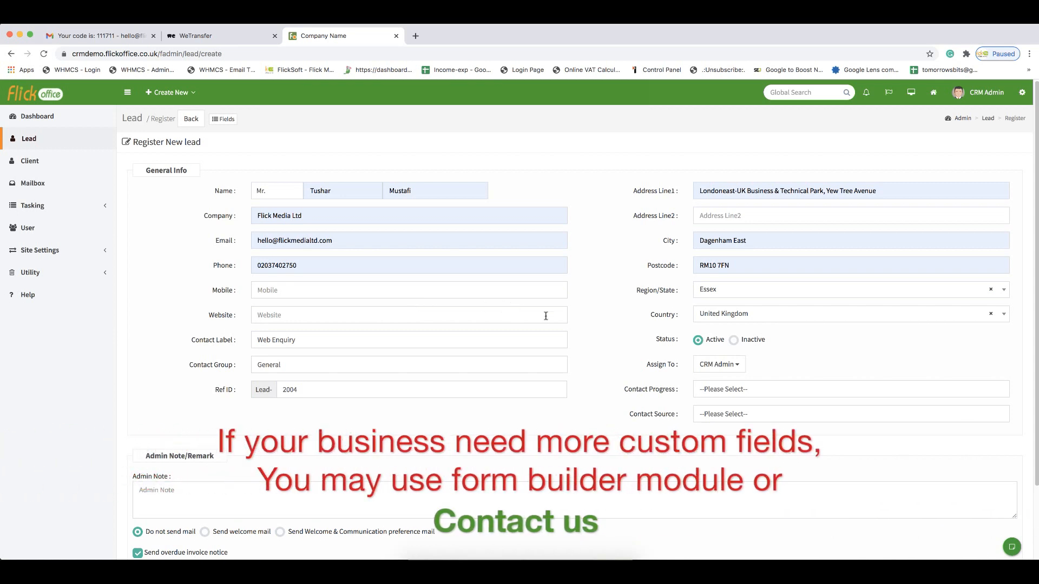
- Review the Assign To options for the lead
scroll(628, 357, "down", 1)
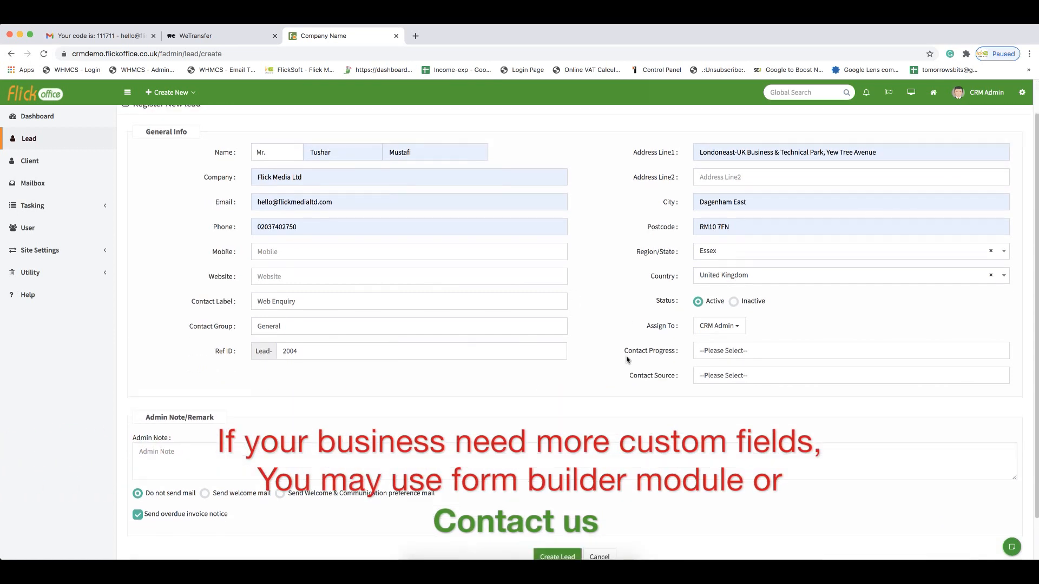
left_click(736, 332)
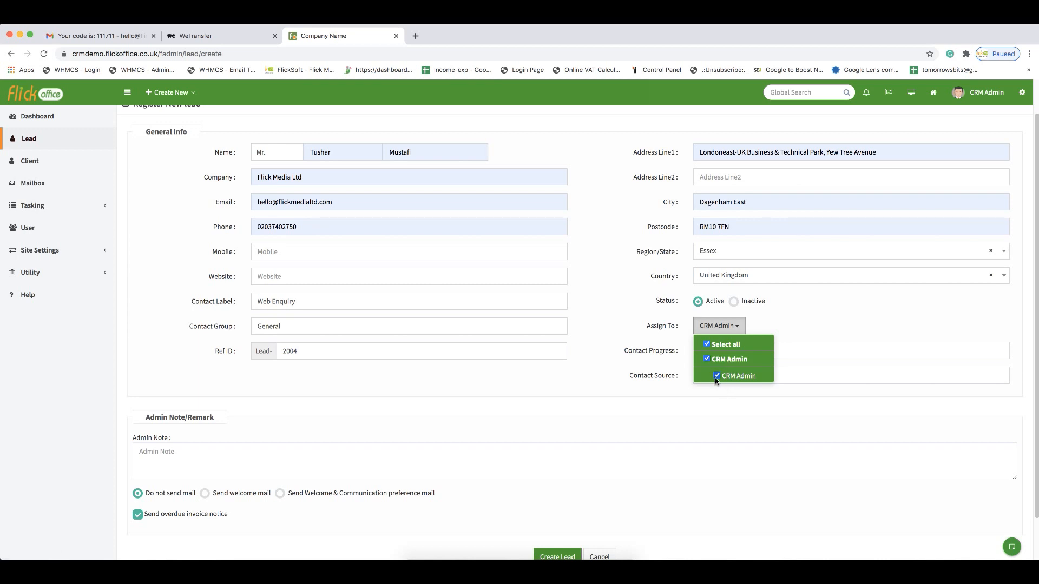
left_click(630, 376)
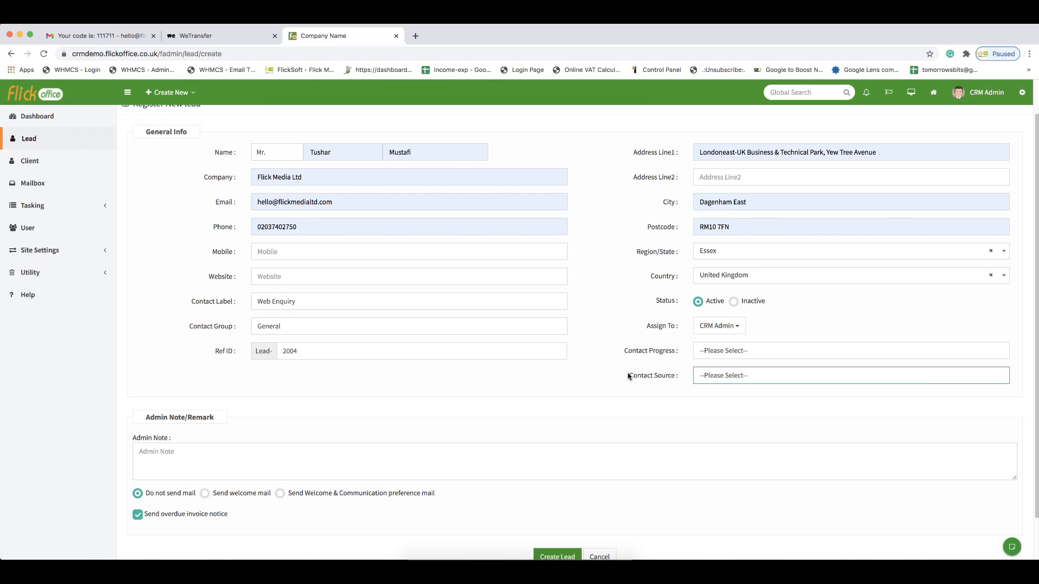
- Review the available Contact Progress and Contact Source options without choosing one
left_click_drag(637, 353, 665, 356)
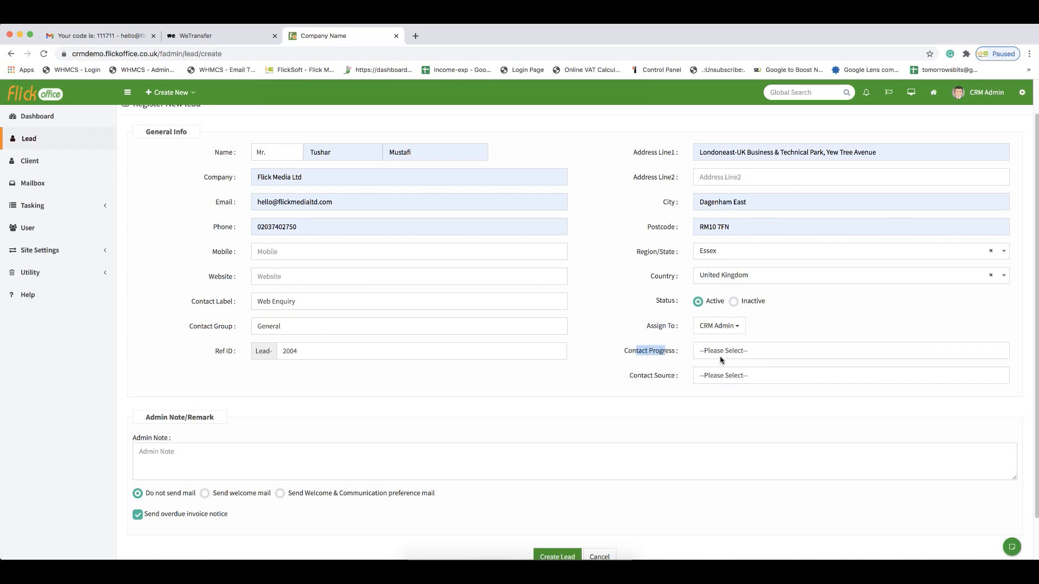
left_click(720, 357)
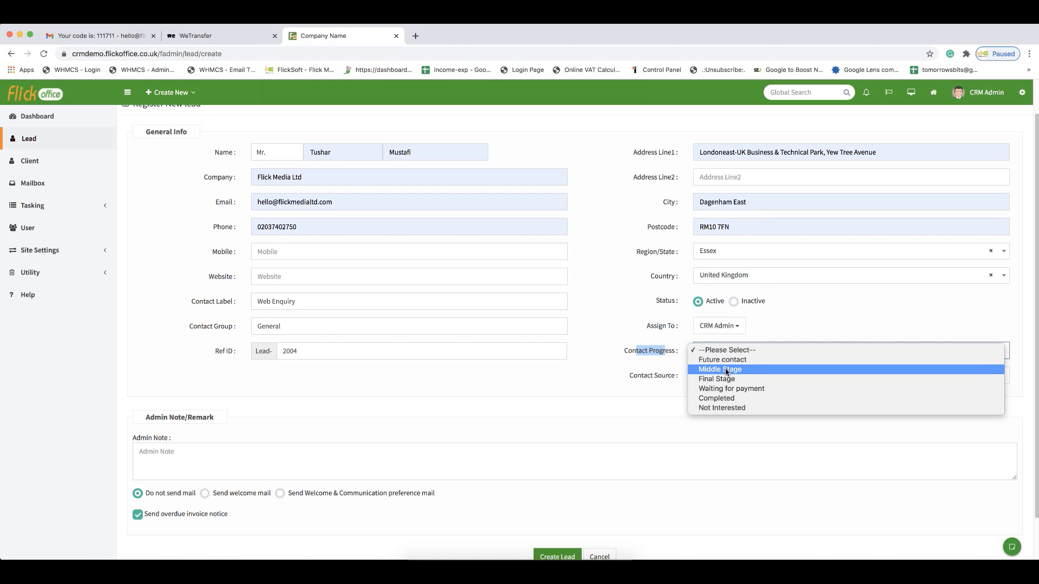
left_click(658, 364)
left_click(647, 378)
left_click(672, 378)
left_click(705, 378)
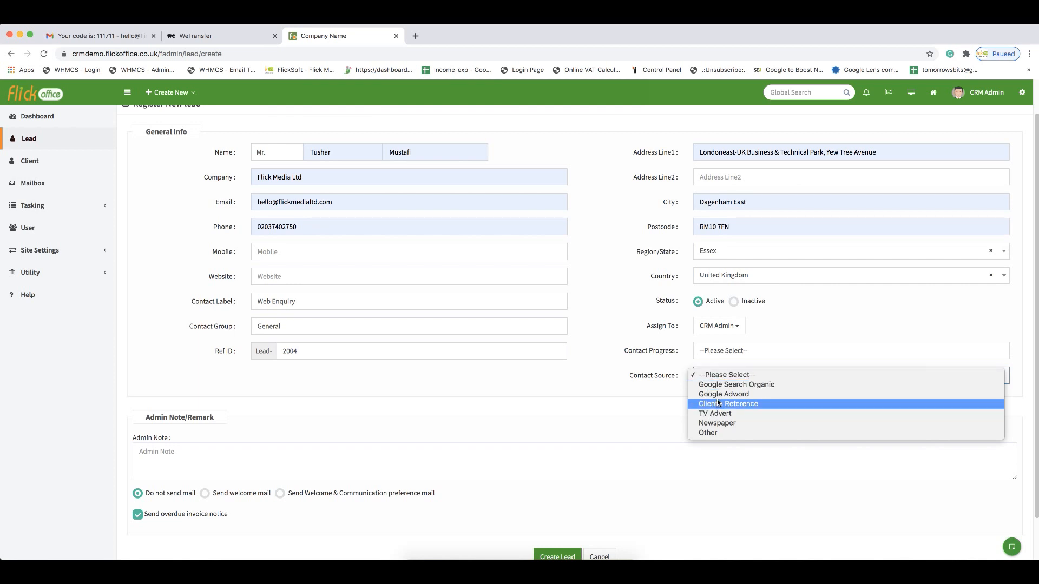
left_click(632, 377)
left_click_drag(634, 375, 660, 380)
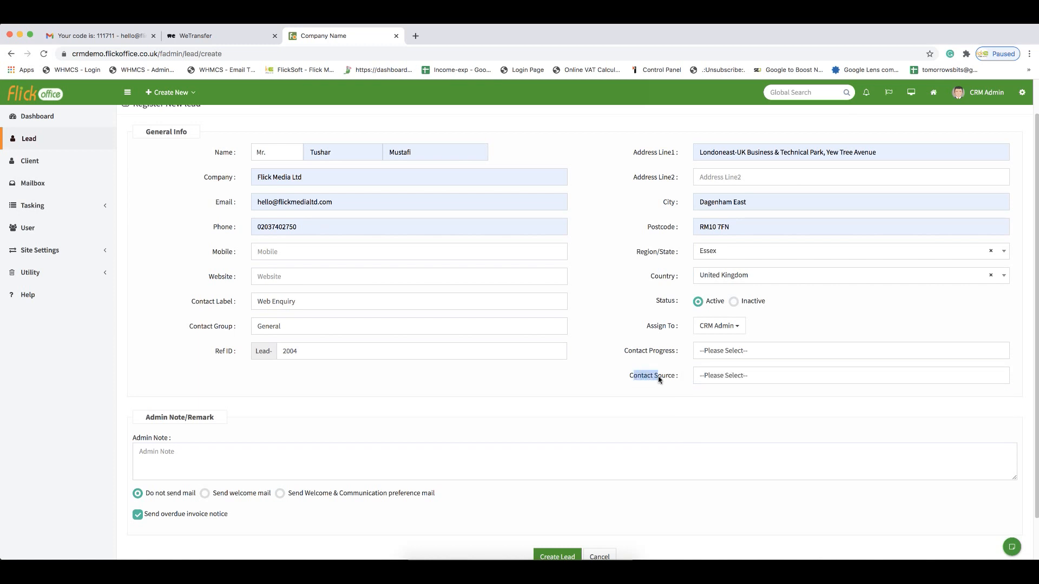
left_click(720, 379)
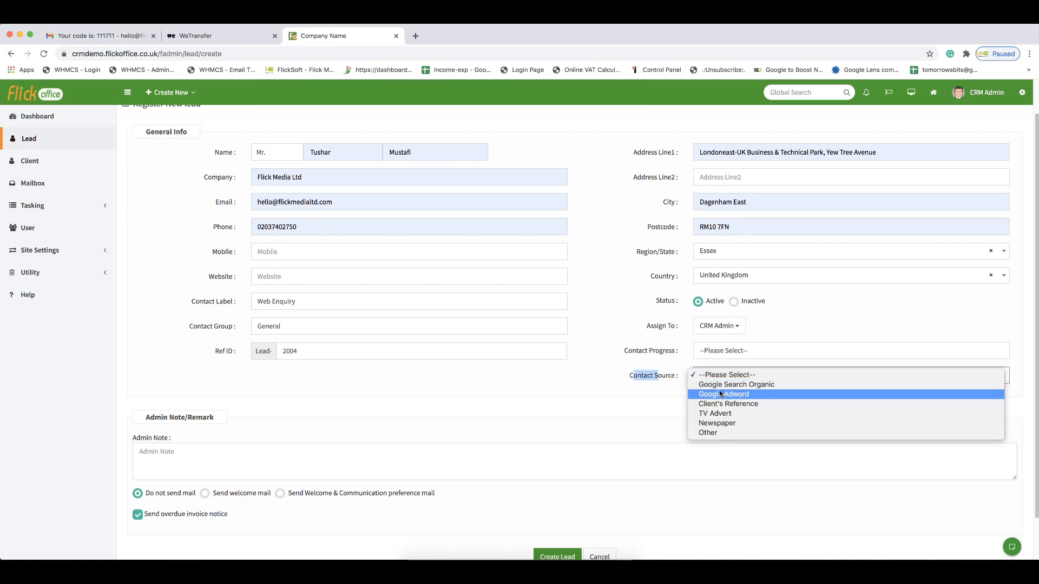
left_click(651, 379)
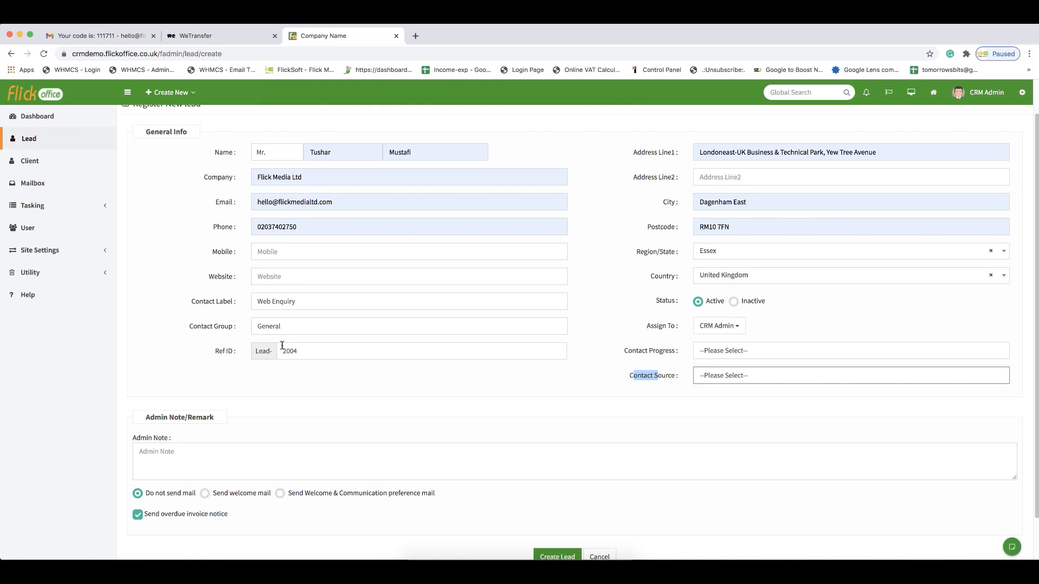
- Review the Contact Label options, keeping Web Enquiry
left_click(216, 305)
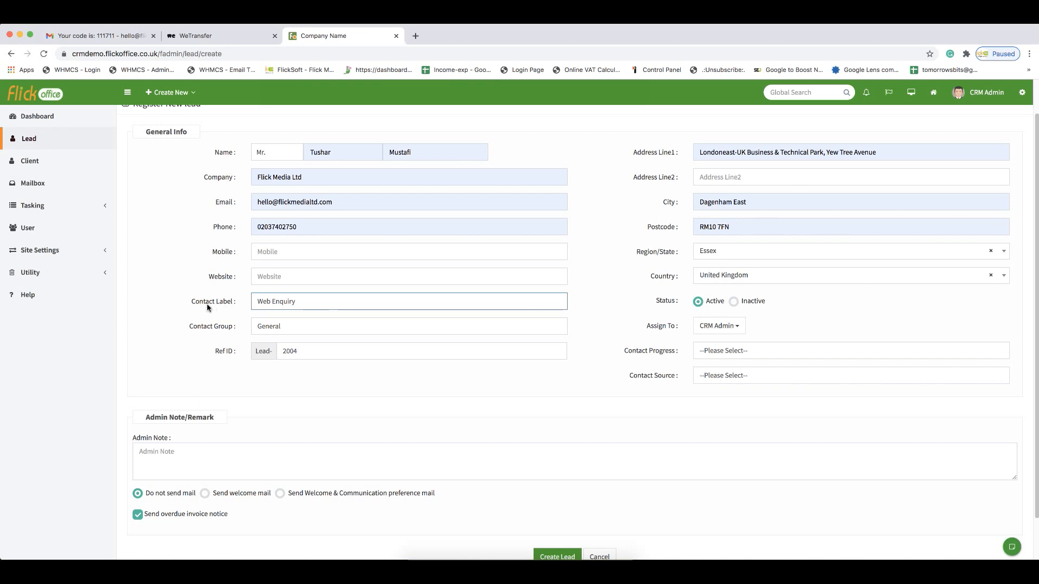
left_click(297, 306)
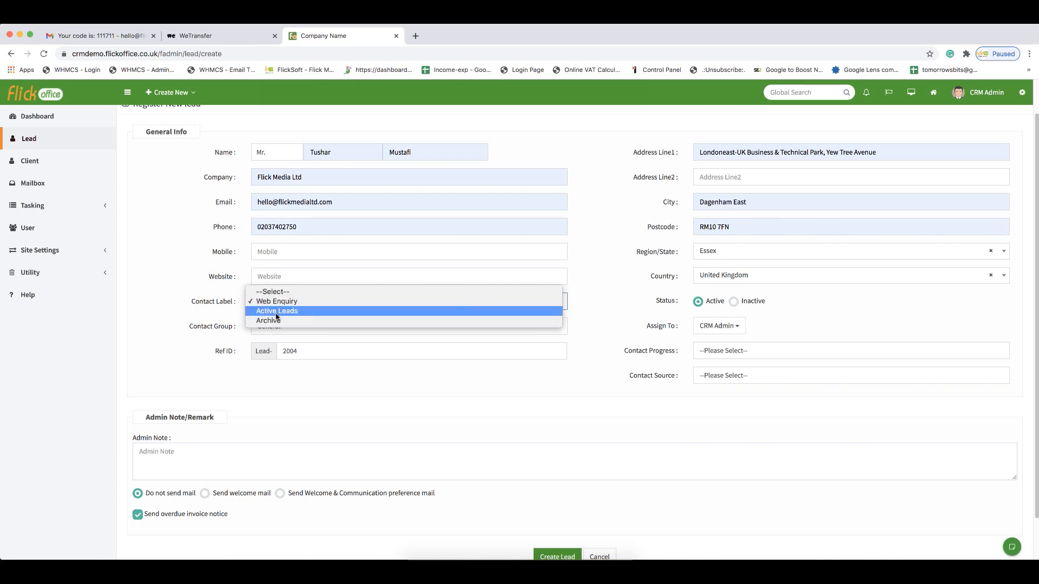
left_click(200, 307)
left_click_drag(199, 305, 212, 307)
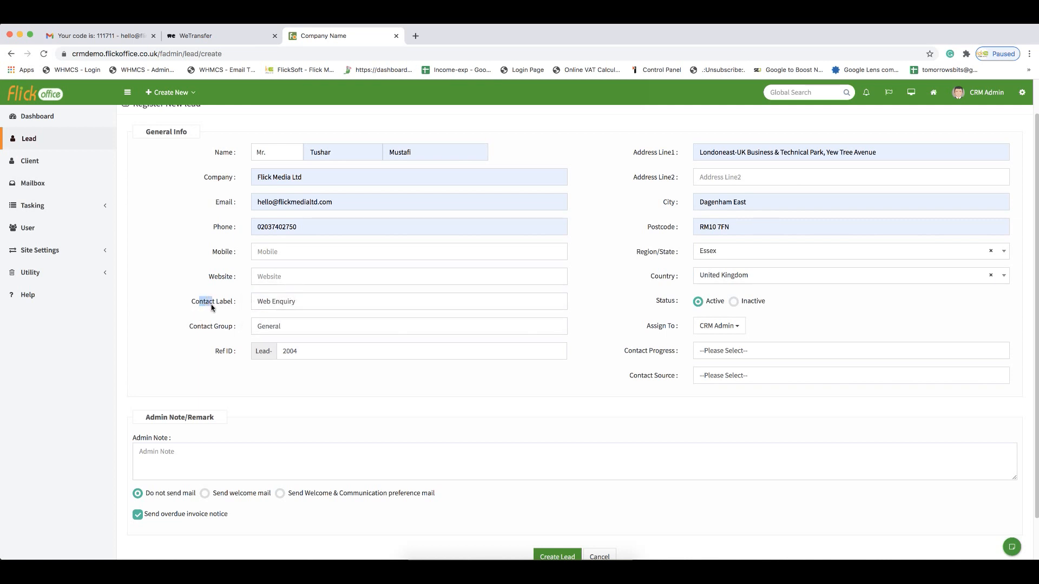
left_click(202, 306)
left_click_drag(199, 306, 224, 305)
left_click_drag(632, 353, 661, 380)
- Enter the admin note "He is looking to design a website."
left_click(166, 457)
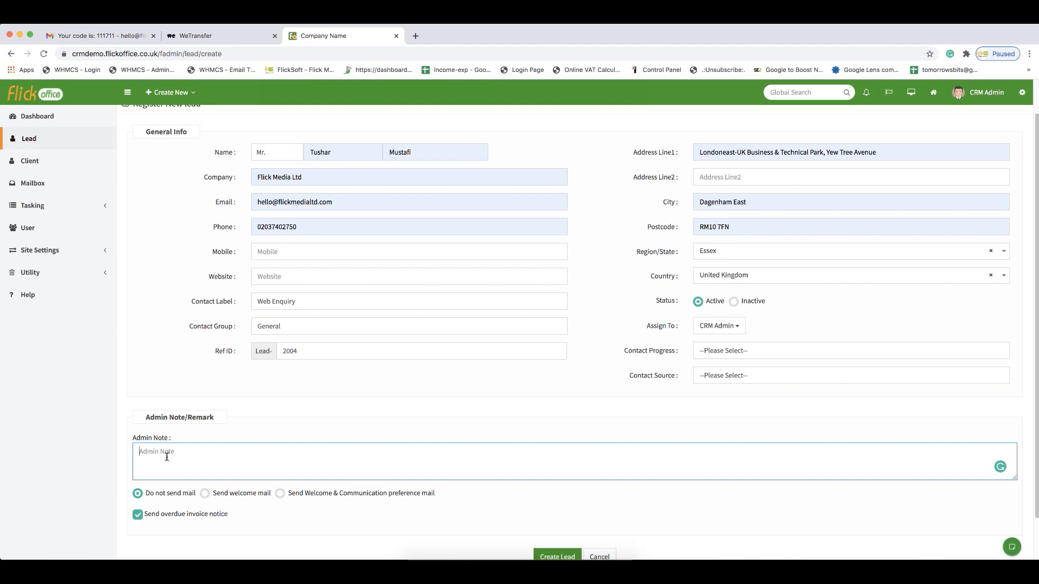
type("He is looking to design a website.")
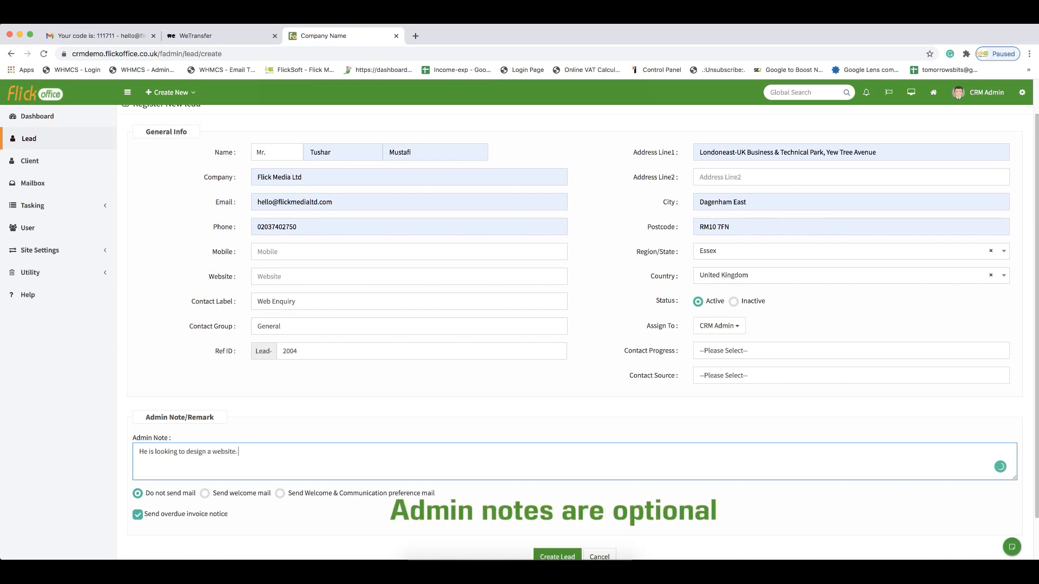
- Try the welcome mail and communication preference mail options, then switch back to Do not send mail
scroll(448, 436, "down", 2)
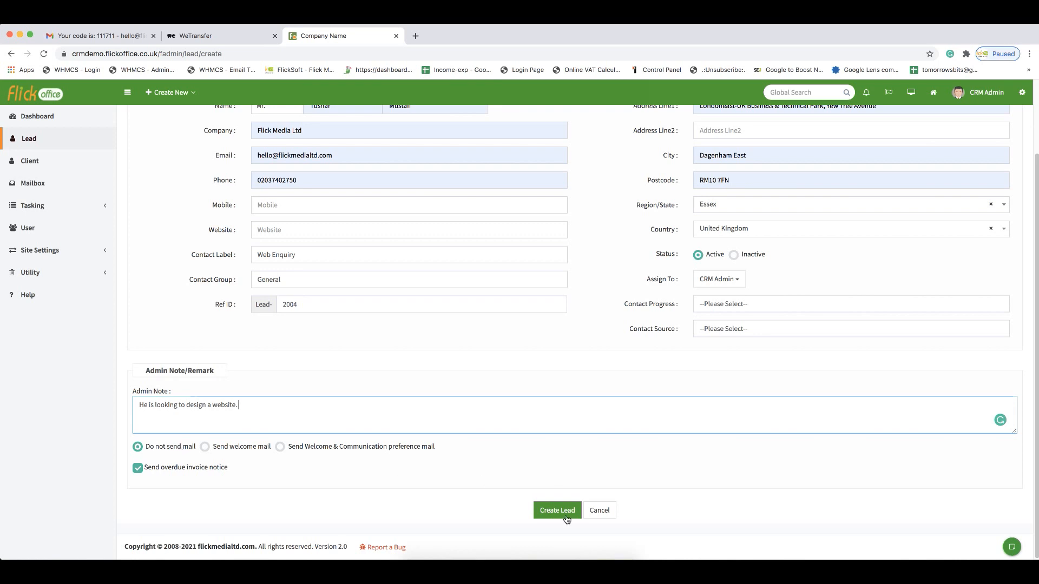
scroll(554, 472, "up", 3)
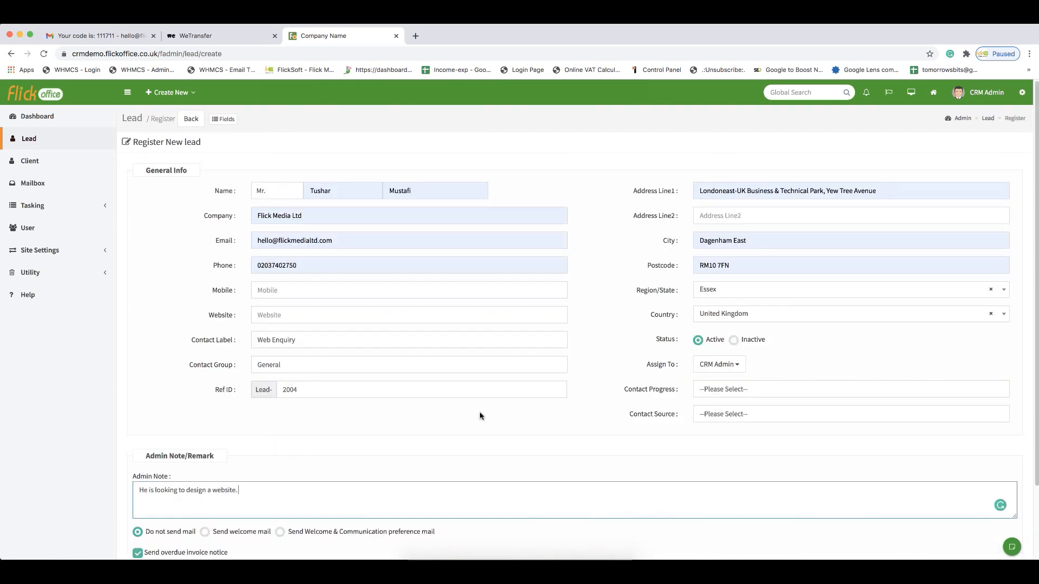
scroll(481, 417, "down", 1)
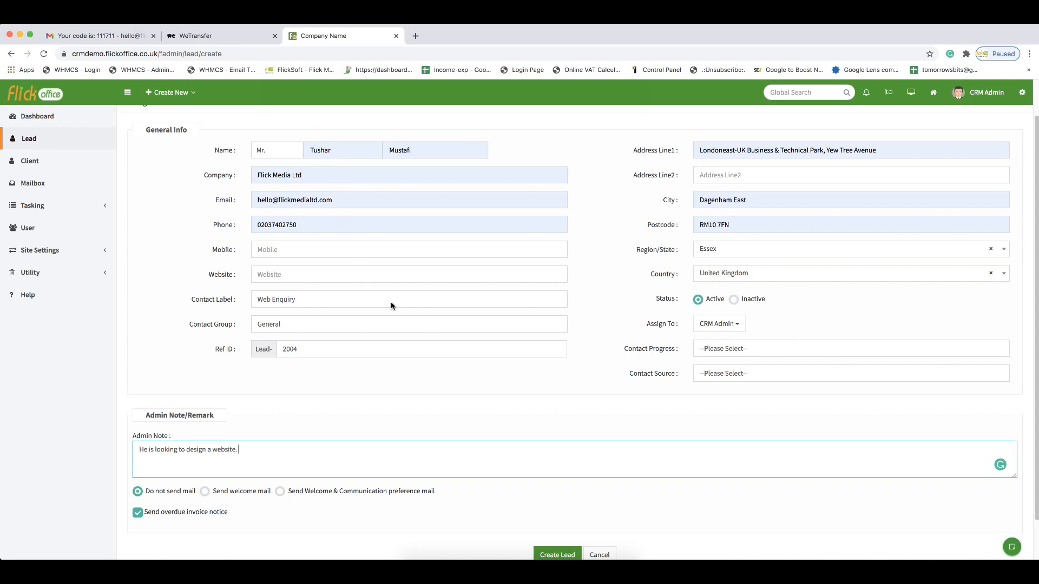
scroll(392, 305, "down", 2)
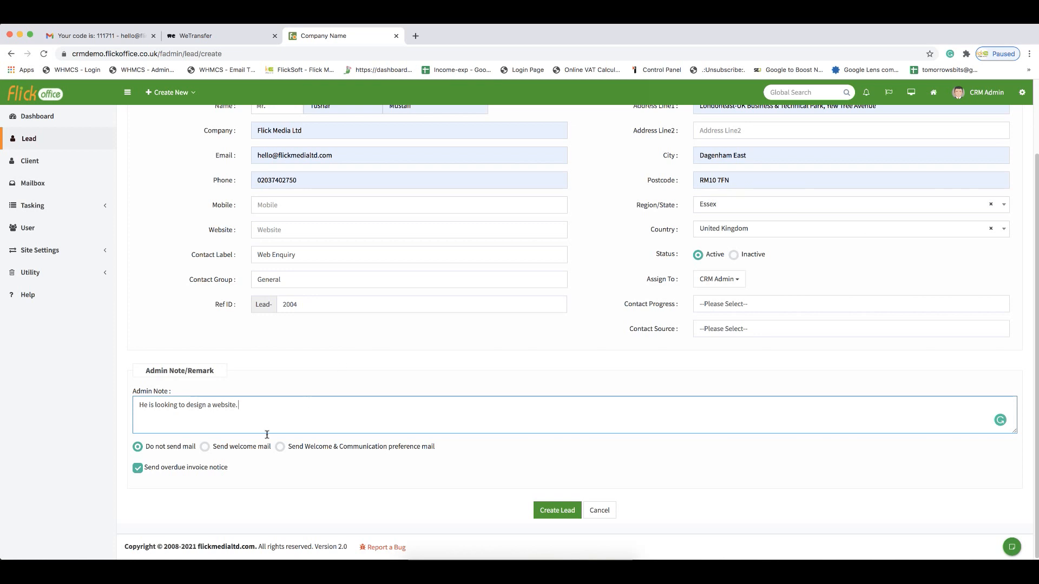
left_click(259, 450)
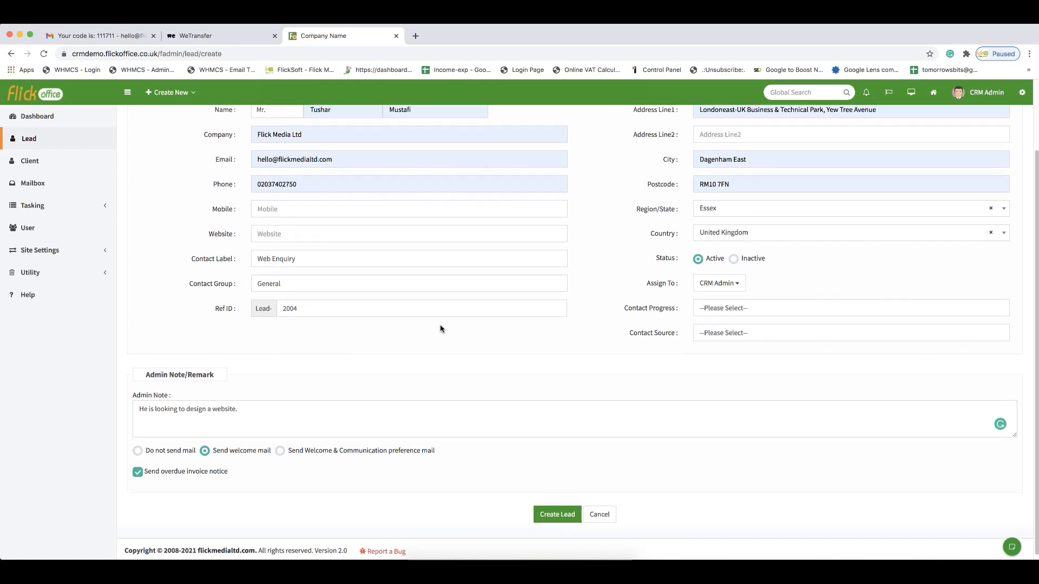
scroll(440, 328, "up", 1)
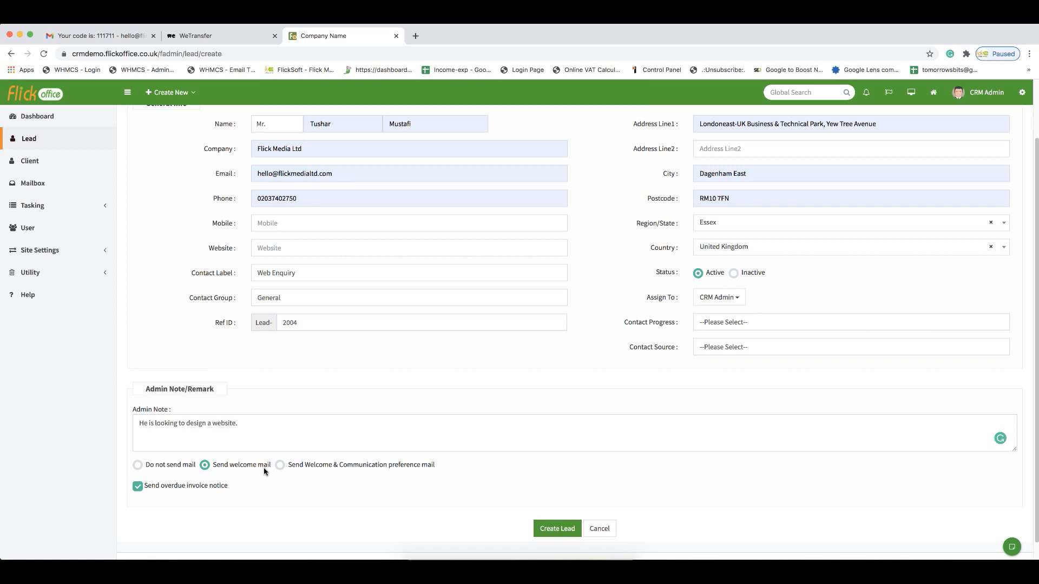
left_click(280, 466)
mouse_move(420, 467)
left_mouse_down()
mouse_move(324, 467)
mouse_move(403, 473)
left_mouse_up()
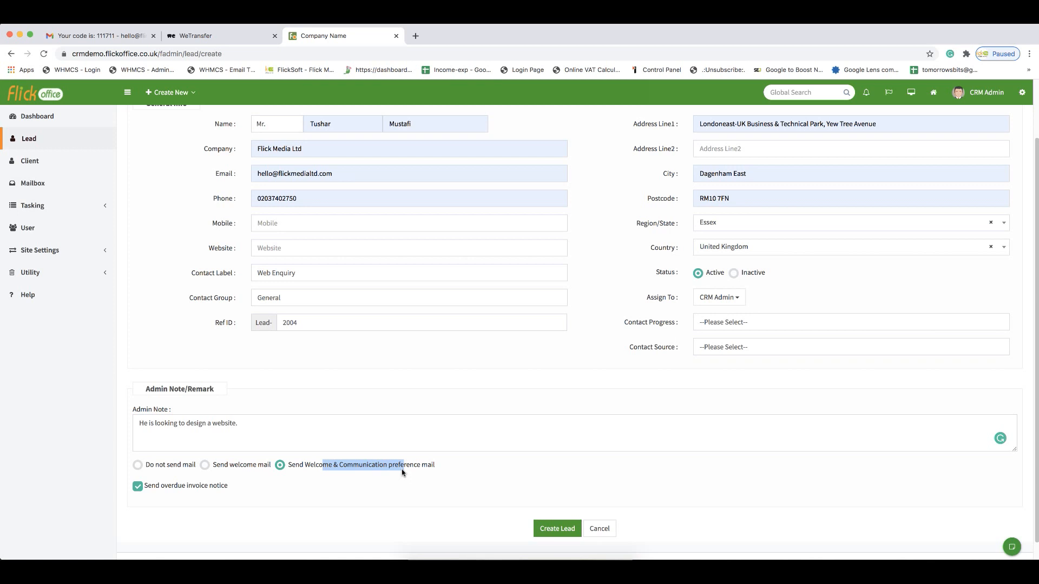
left_click(139, 466)
- Create the lead
left_click(443, 498)
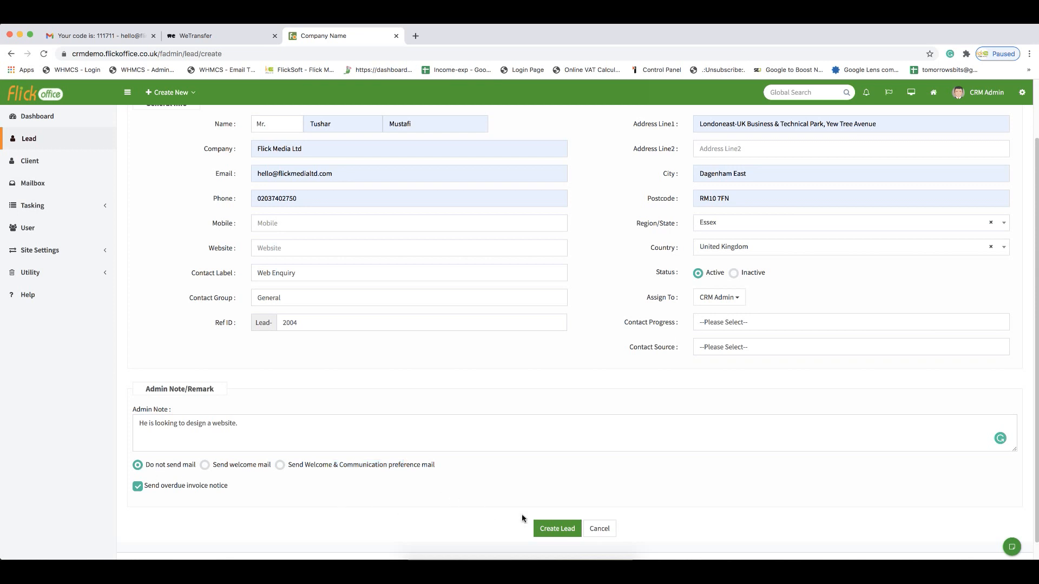
left_click(558, 528)
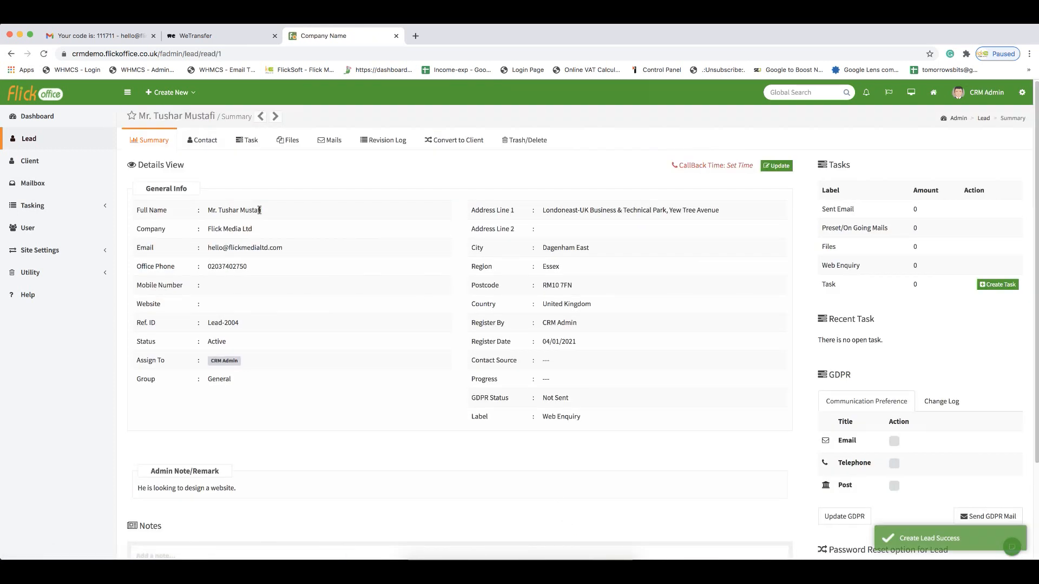
- Review the new lead's summary page details
scroll(322, 281, "down", 1)
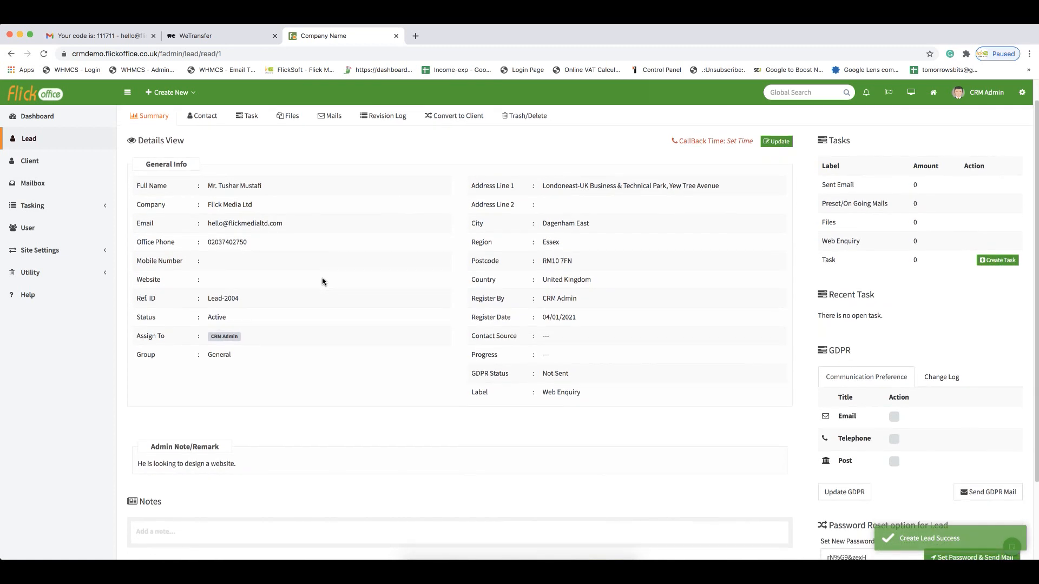
scroll(323, 281, "down", 3)
scroll(323, 282, "up", 4)
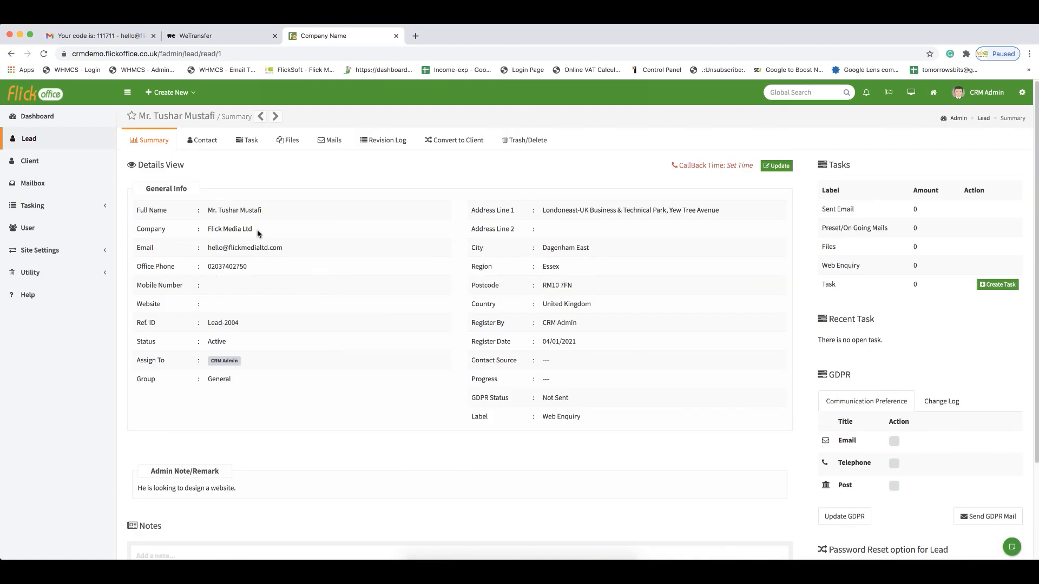
scroll(258, 230, "down", 5)
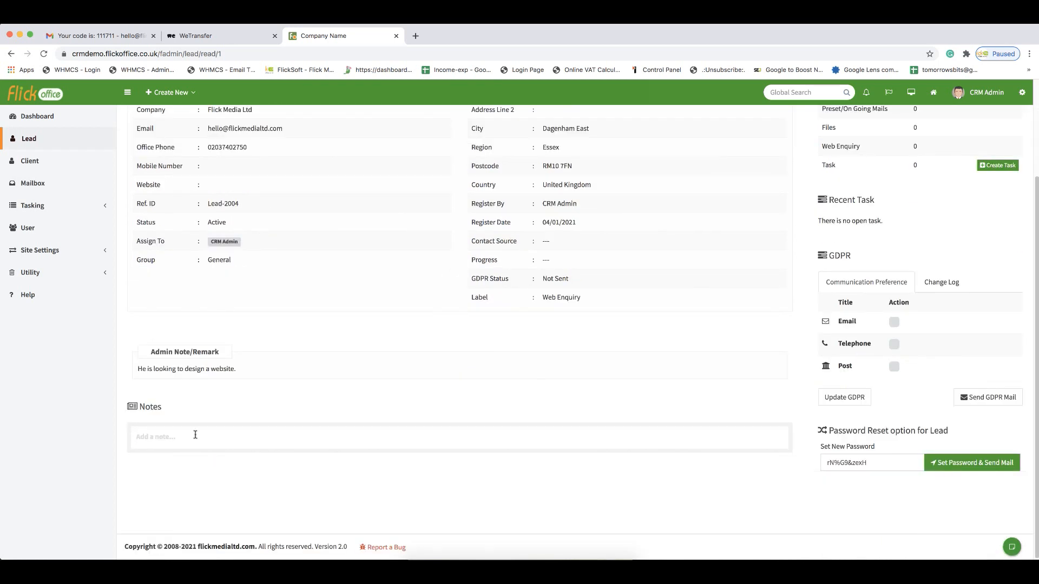
- Add the note "Need to send a quote to the client." to the lead and save it
left_click(195, 435)
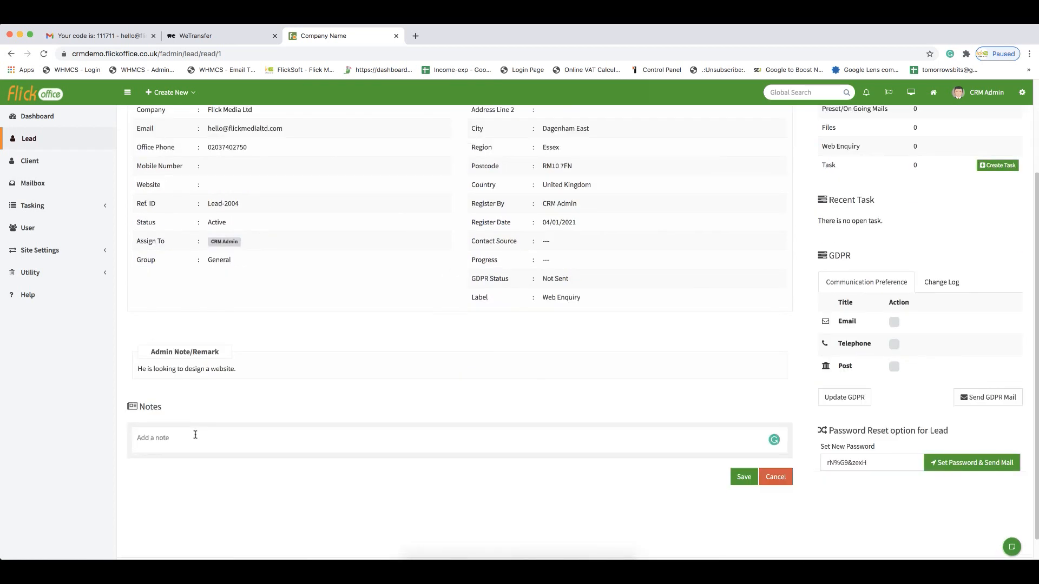
type("Need to send a quote to the client.")
left_click(743, 477)
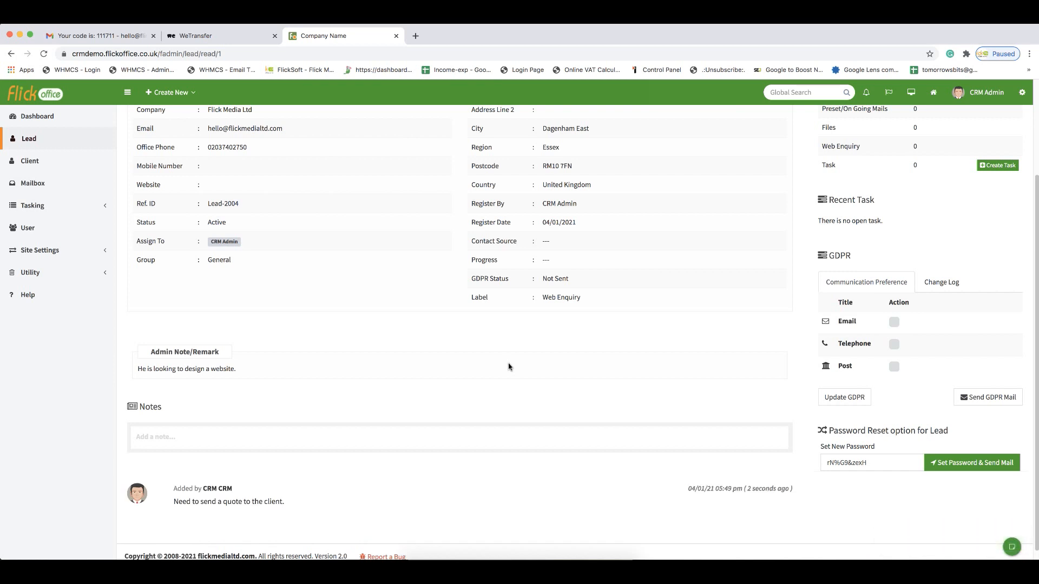
- Open the Manage Source & Progress utility and review its deal tab, source and progress options
scroll(509, 367, "down", 1)
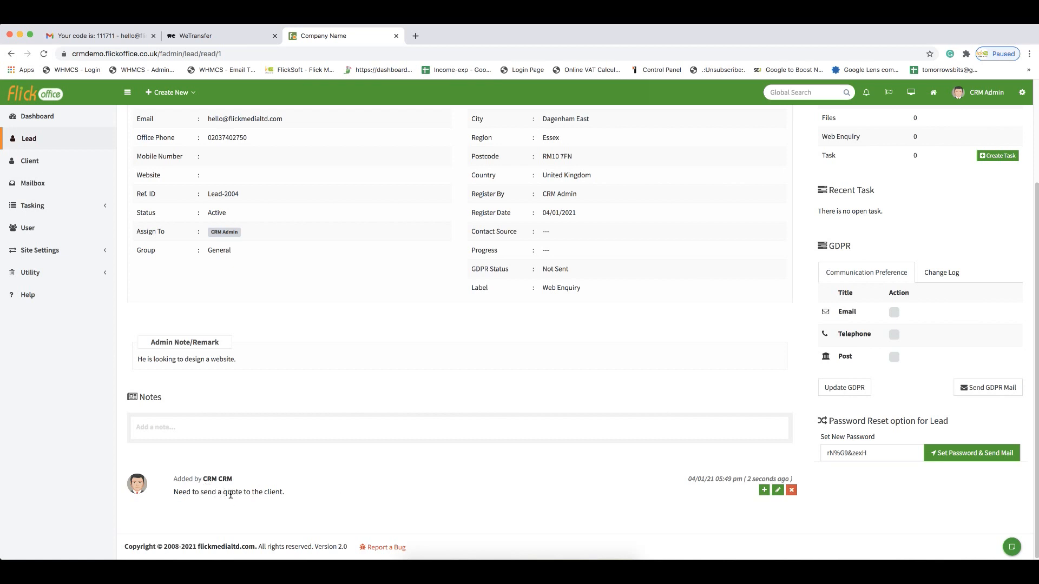
mouse_move(230, 488)
scroll(392, 426, "up", 3)
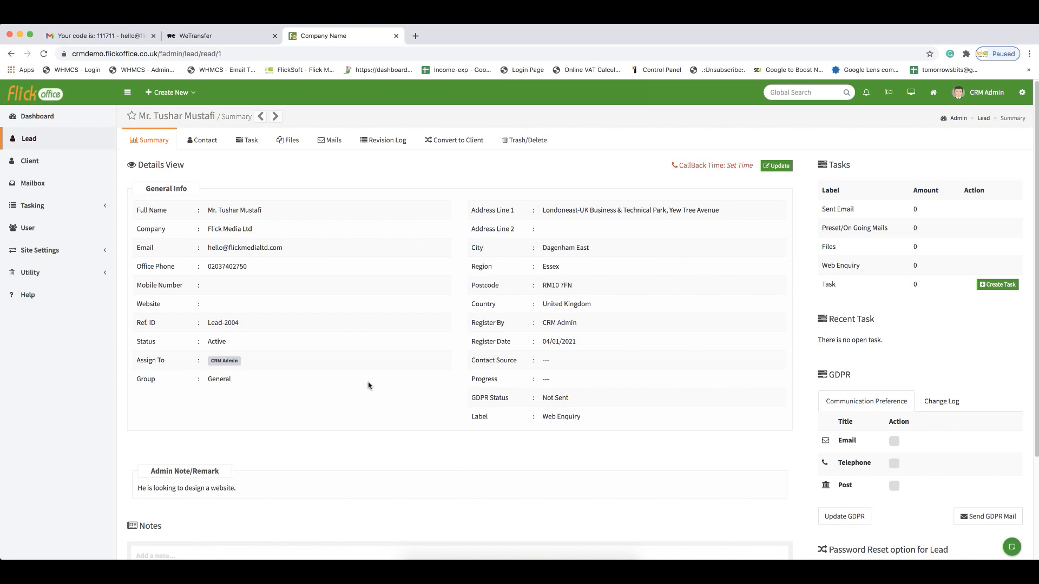
left_click_drag(479, 360, 499, 384)
left_click(50, 276)
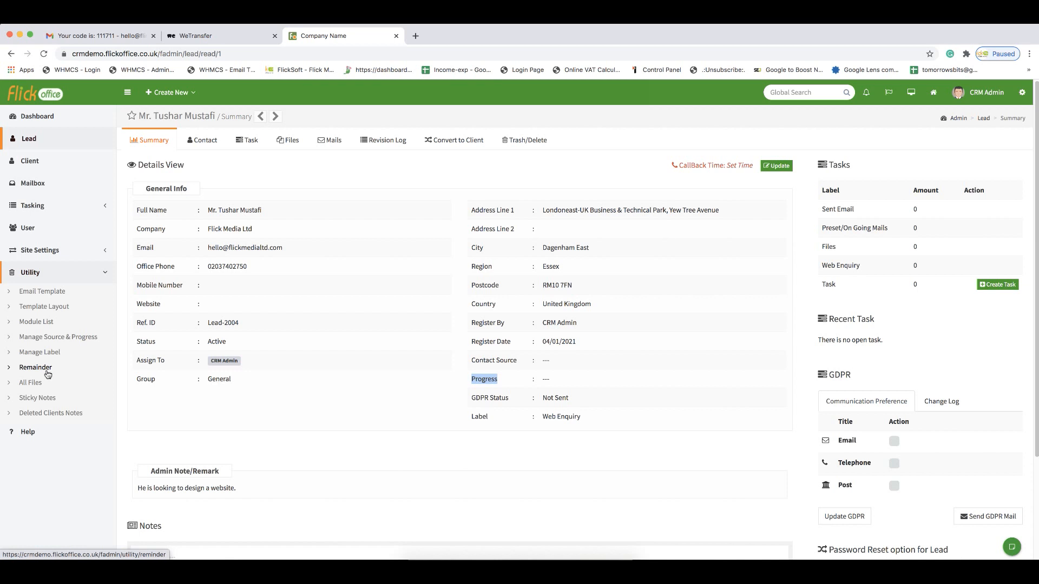
left_click(47, 337)
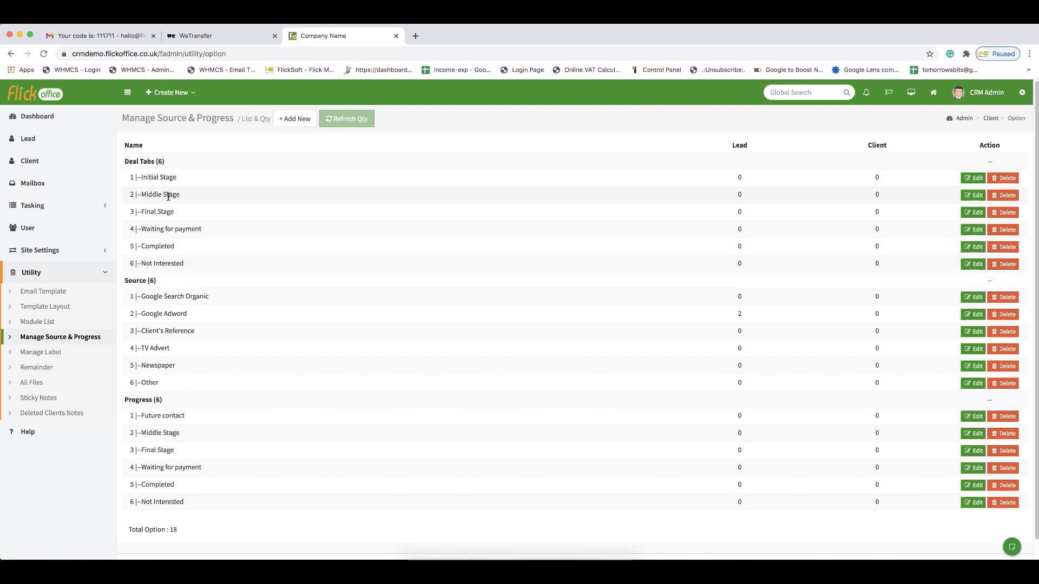
left_click_drag(147, 178, 170, 178)
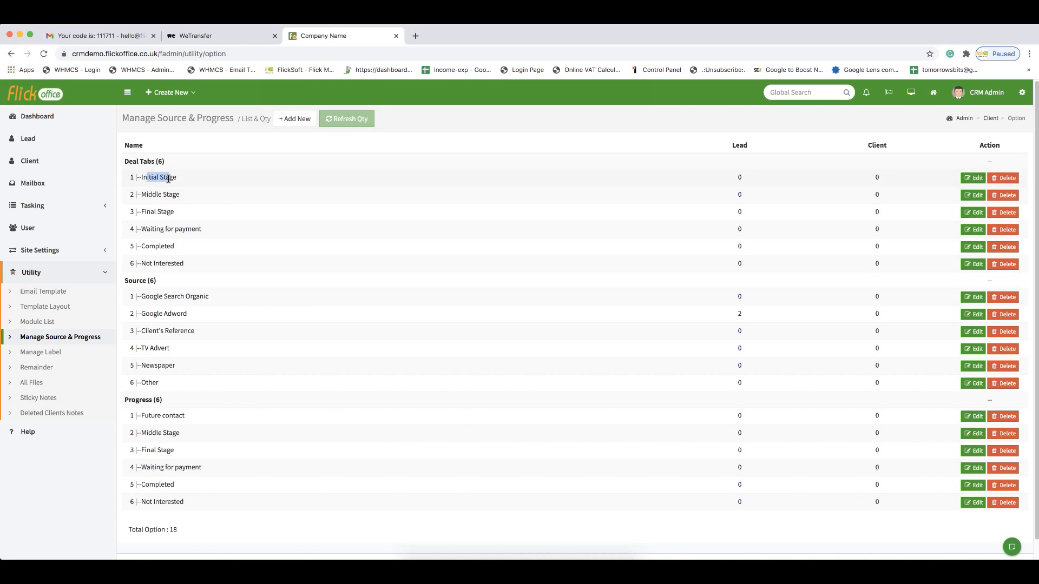
left_click(170, 197)
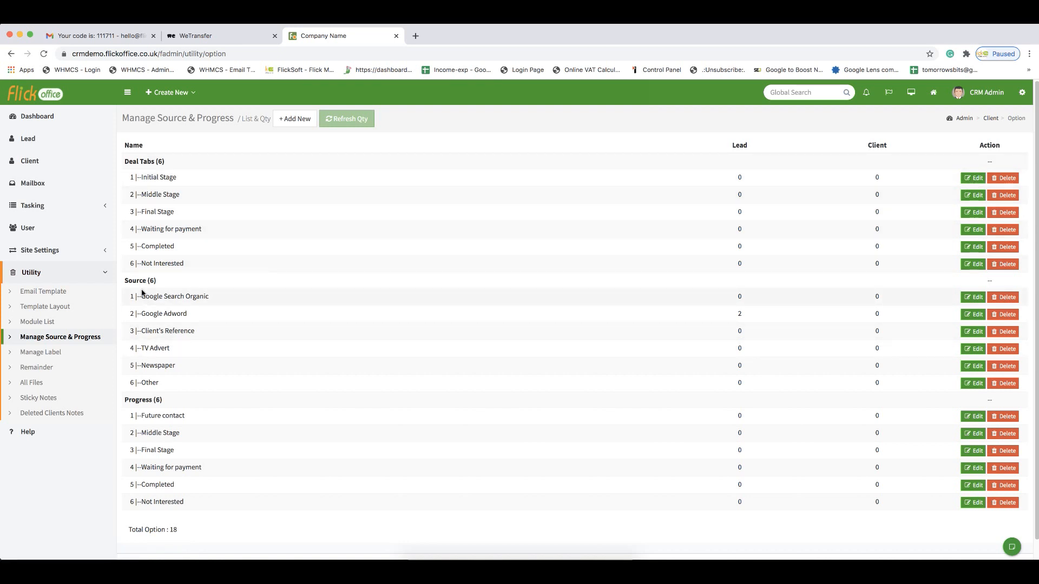
left_click_drag(142, 296, 217, 299)
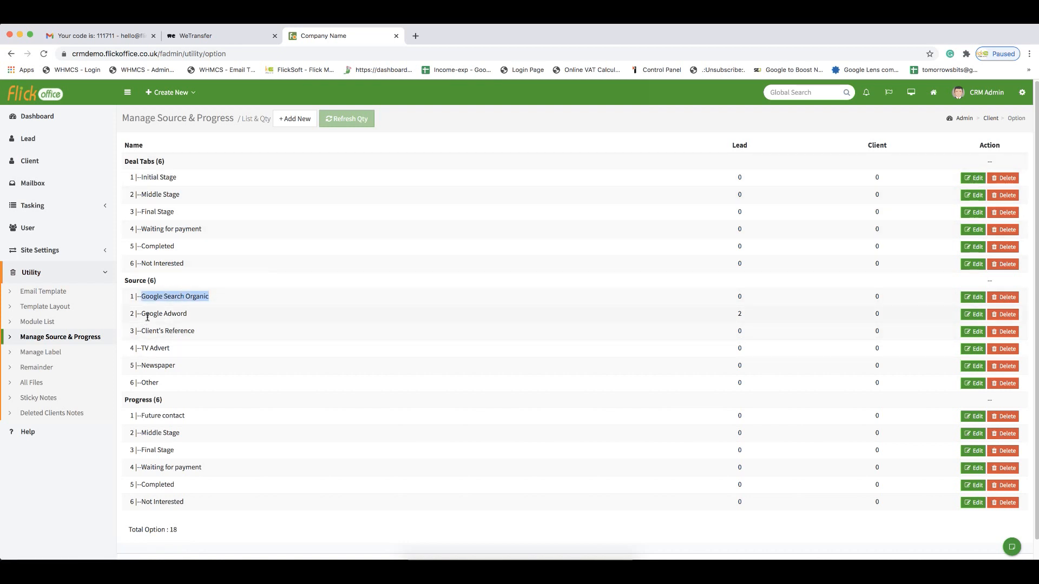
left_click_drag(149, 316, 176, 316)
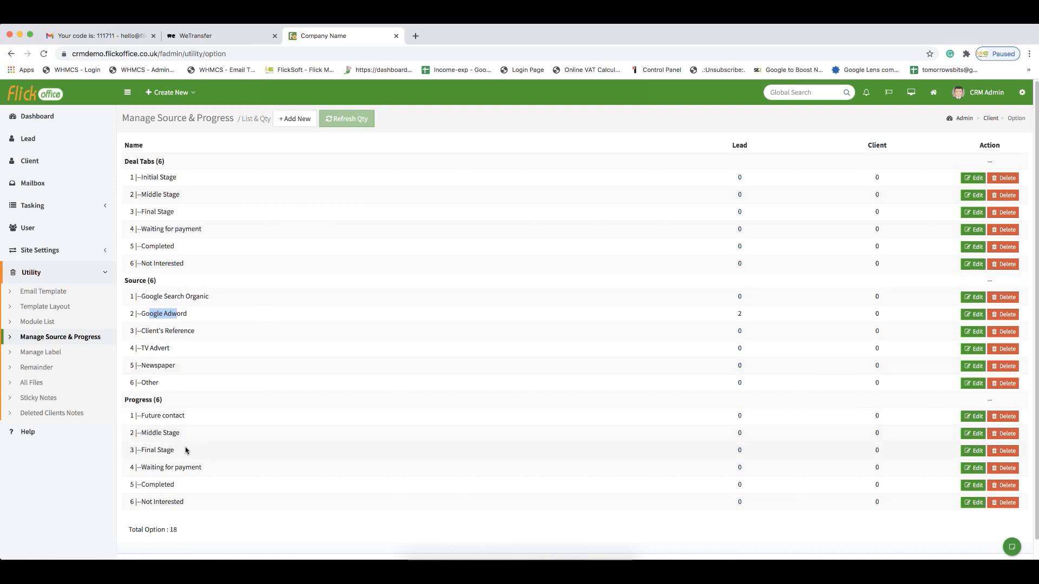
left_click_drag(149, 420, 175, 470)
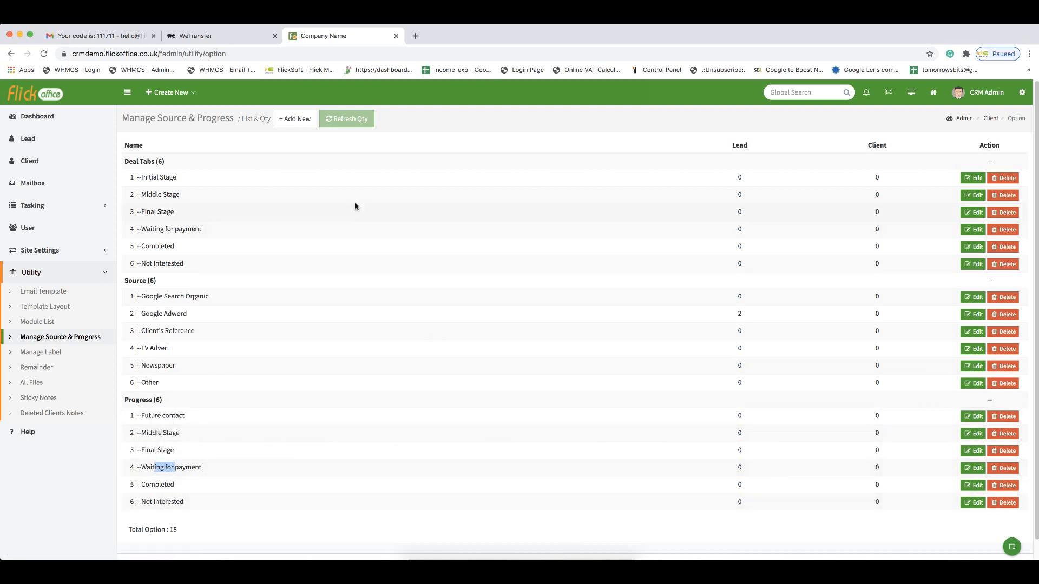
left_click(296, 121)
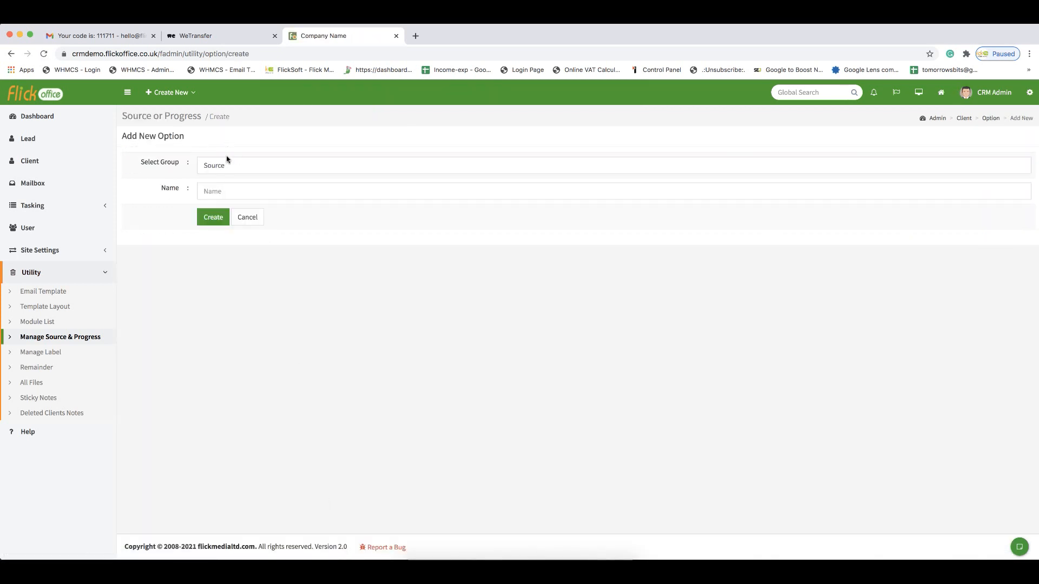
left_click(227, 165)
left_click(229, 175)
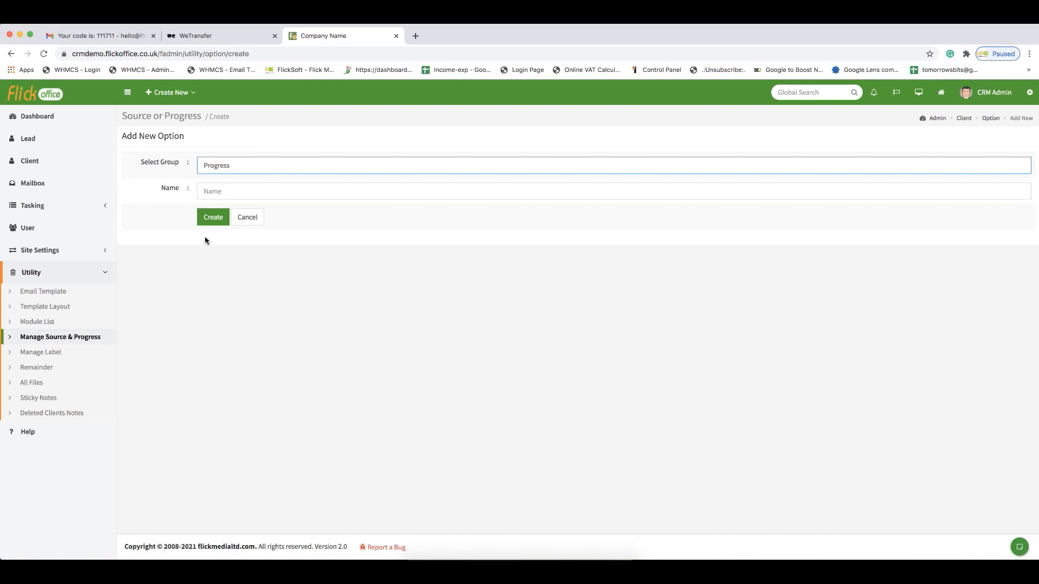
- Browse the lead and client lists, then open the label management page
left_click(44, 139)
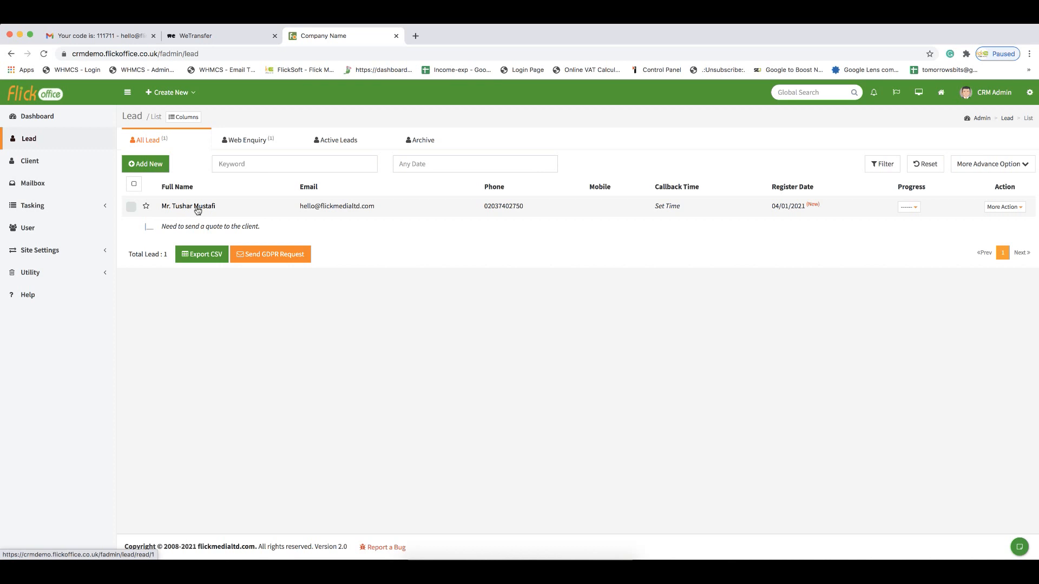
left_click(249, 142)
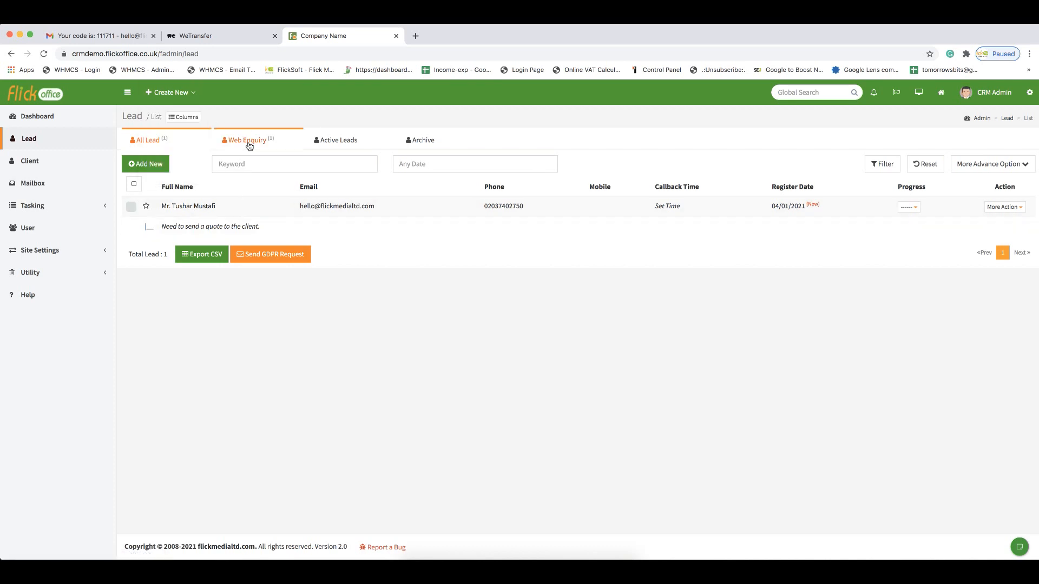
left_click(60, 276)
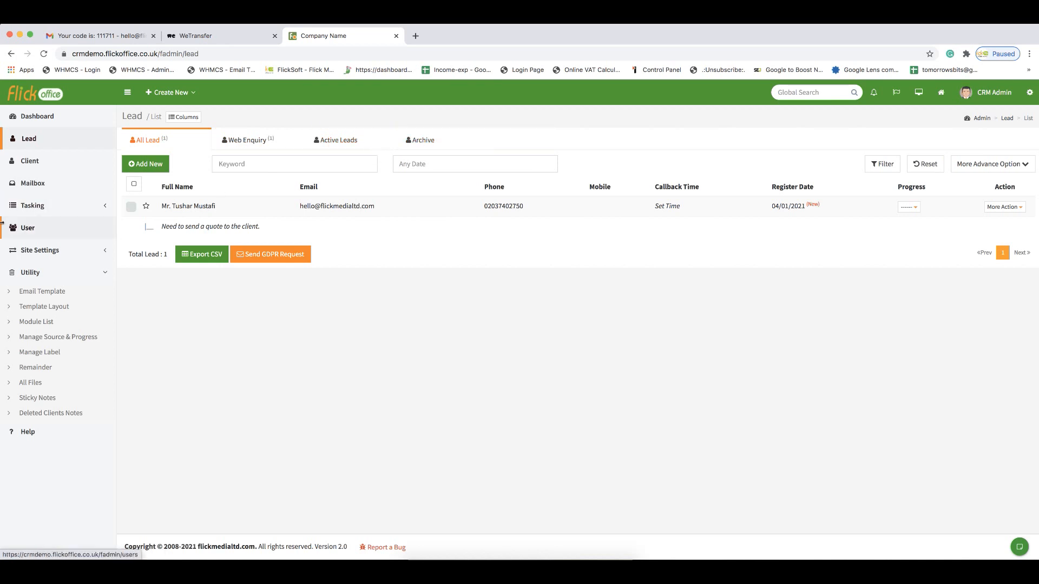
left_click(45, 170)
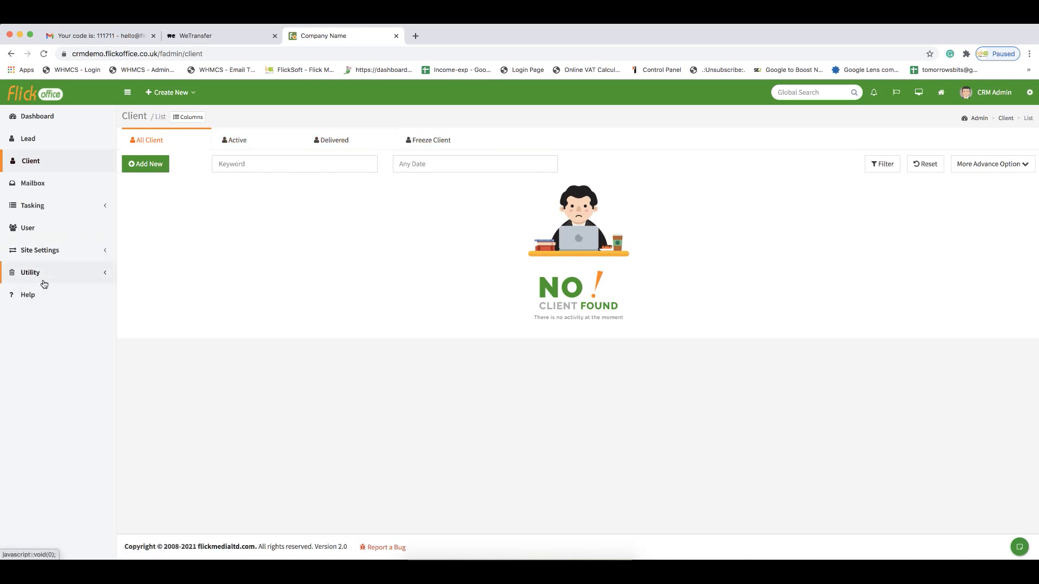
left_click(45, 280)
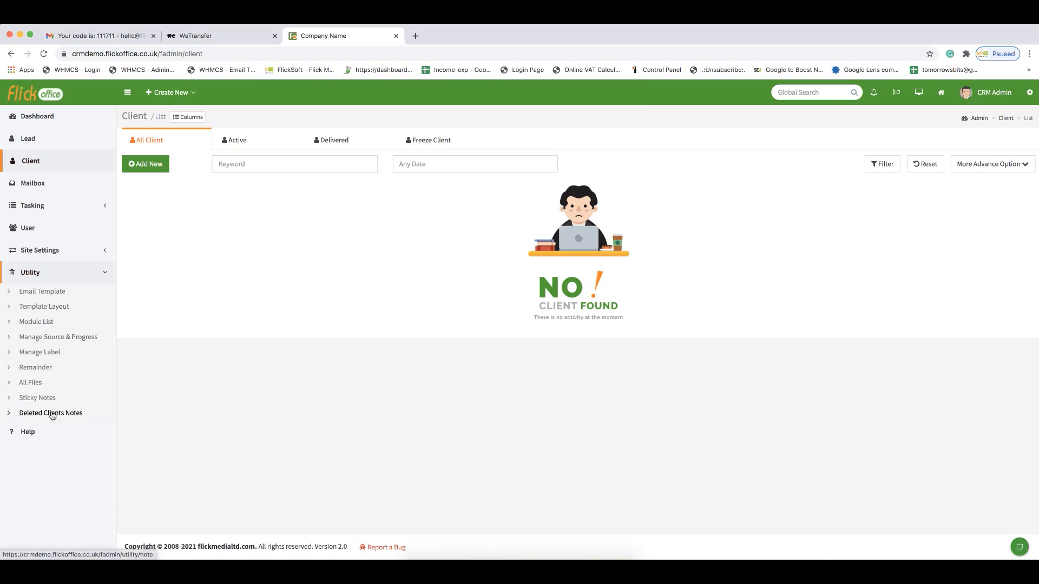
left_click(48, 355)
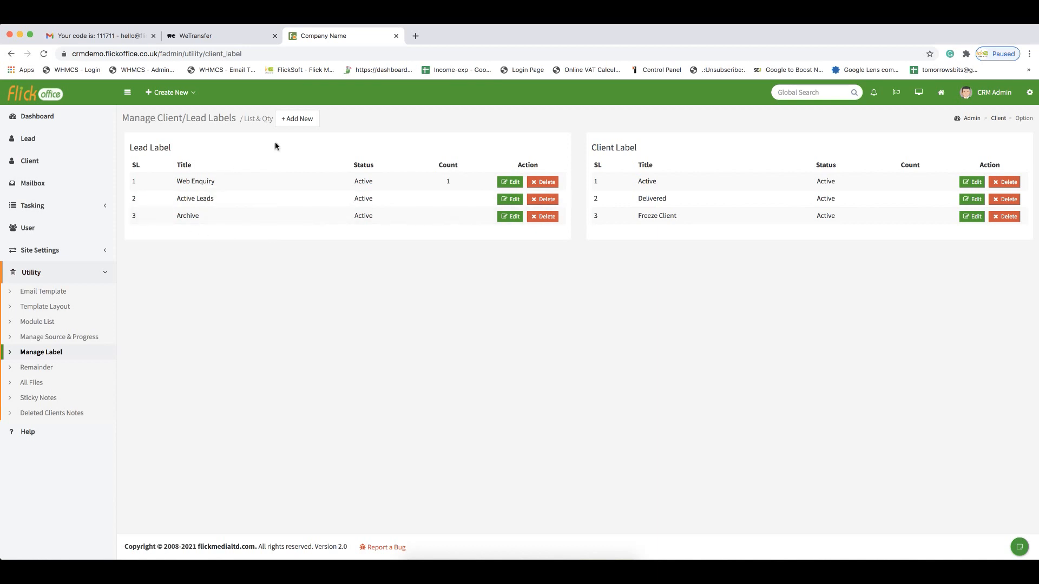
- Create an active lead label titled International Leads and move it to the second position
left_click(307, 124)
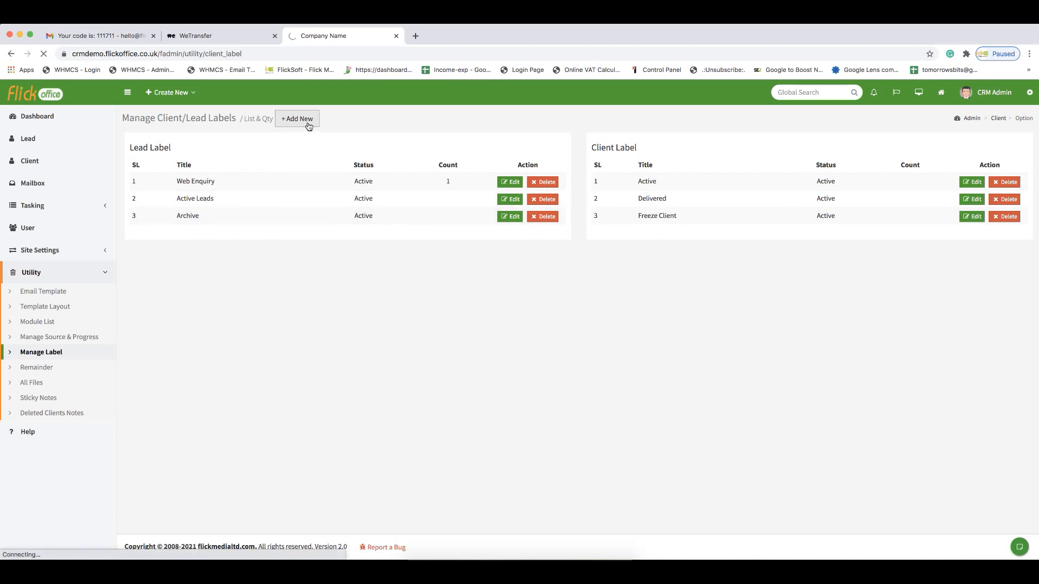
left_click(241, 167)
left_click(242, 176)
left_click(232, 189)
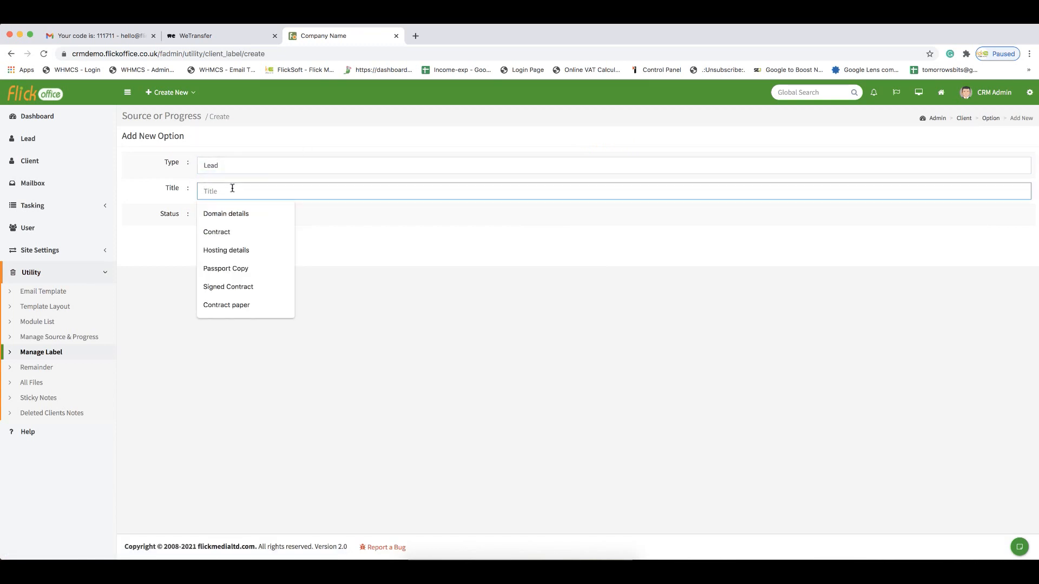
type("International Leads")
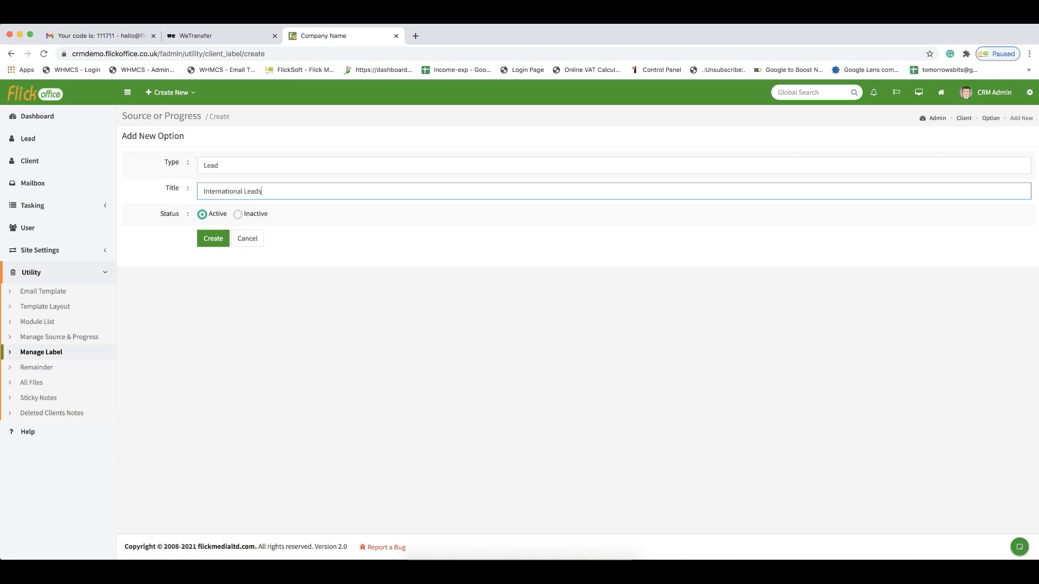
left_click(209, 239)
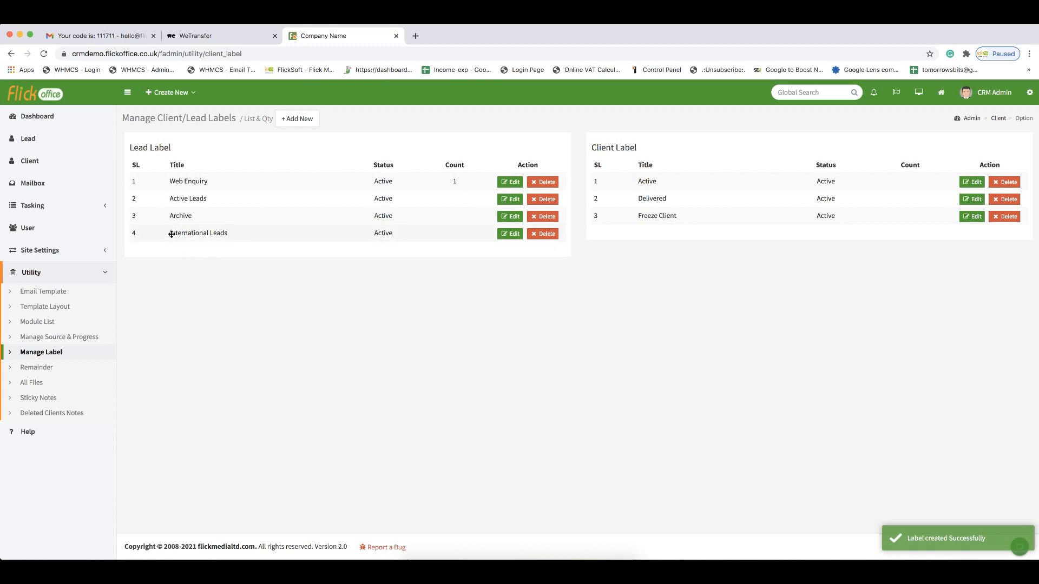
left_click_drag(153, 228, 146, 199)
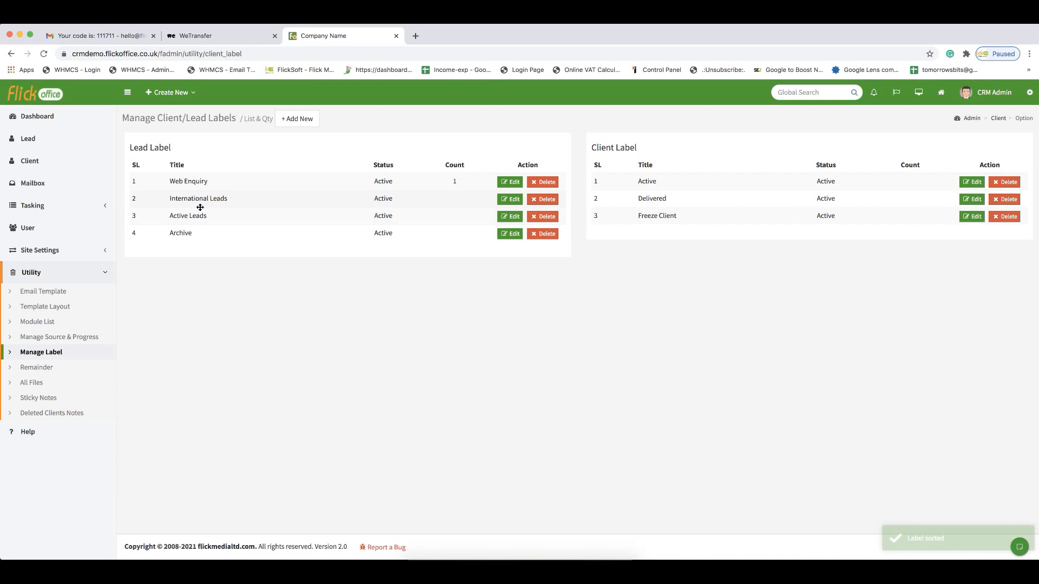
- Change the lead's contact label to International Leads and save the update
left_click(37, 144)
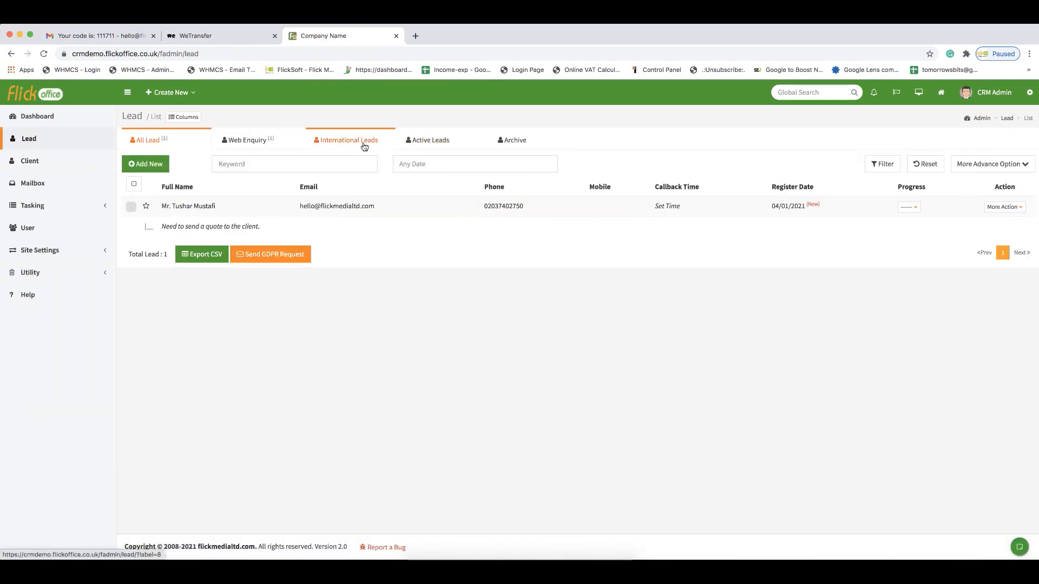
left_click(164, 94)
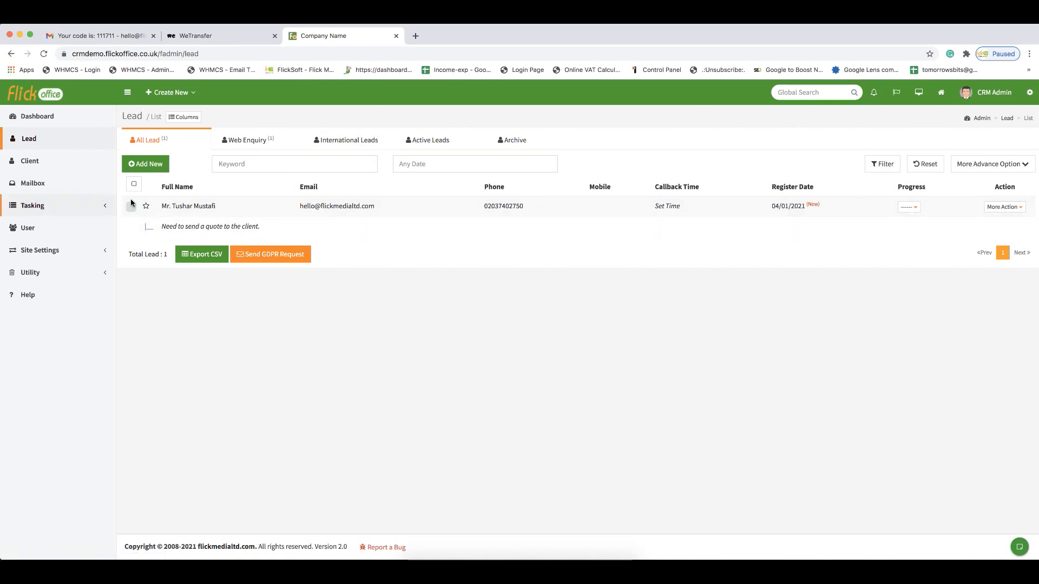
left_click(173, 207)
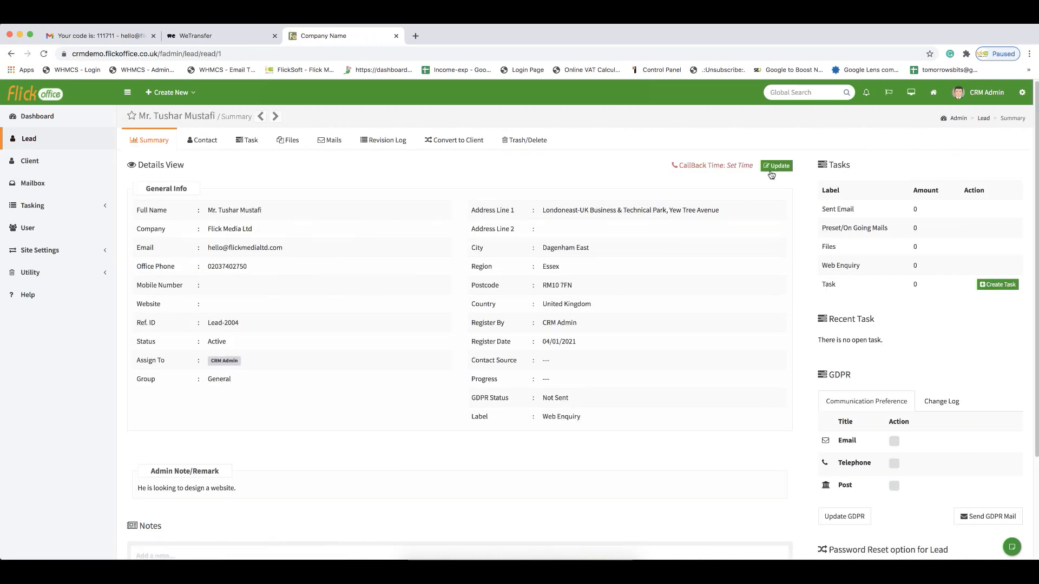
left_click(773, 172)
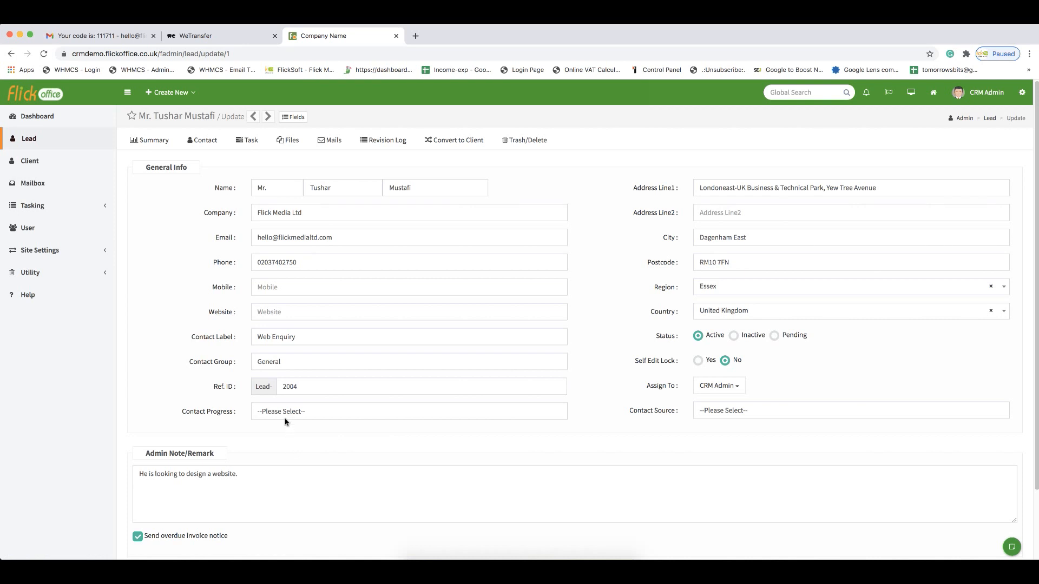
left_click(282, 339)
left_click(282, 347)
scroll(181, 412, "down", 3)
left_click(309, 513)
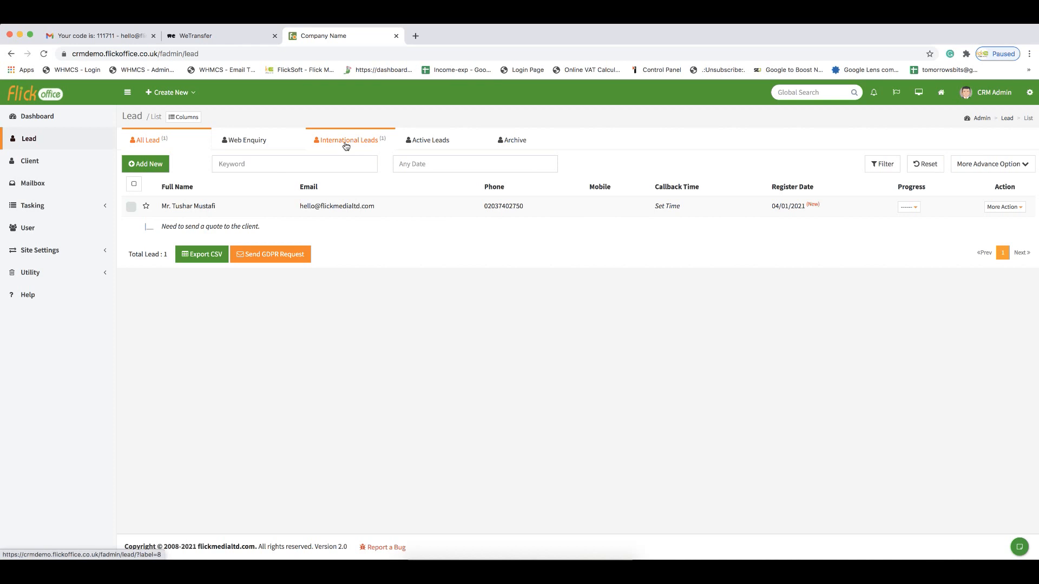
- Check the International Leads tab and open the lead's summary
left_click(346, 145)
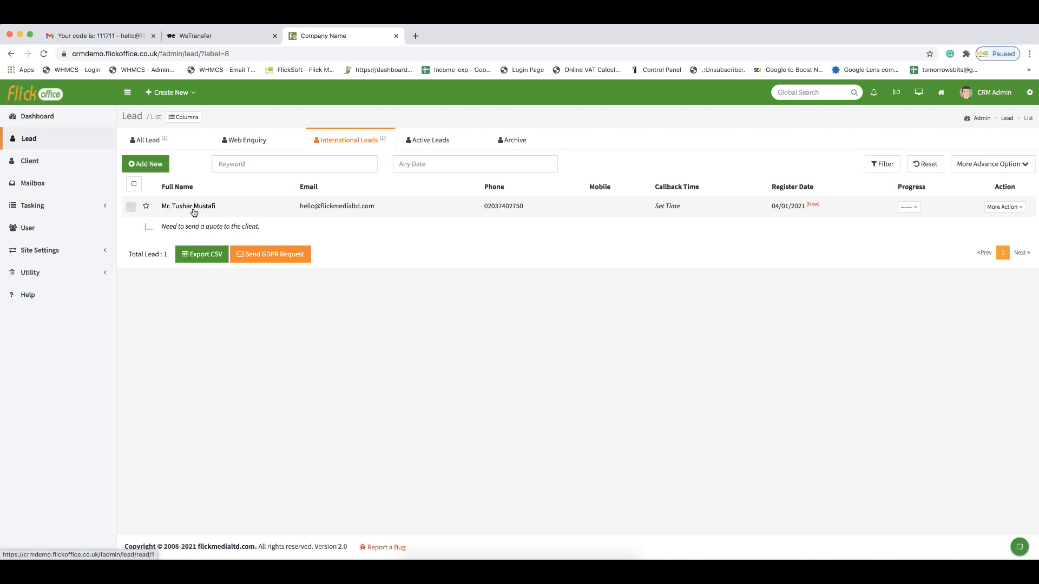
left_click(194, 211)
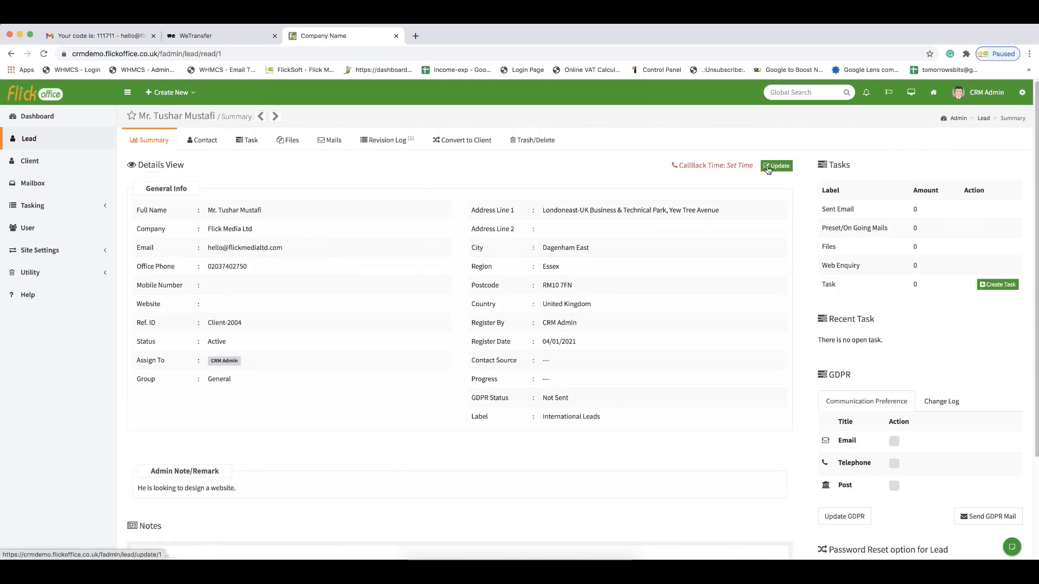
- Open a new lead form and enable the Middle Name, Date of Birth, Gender and Religion fields
left_click(193, 93)
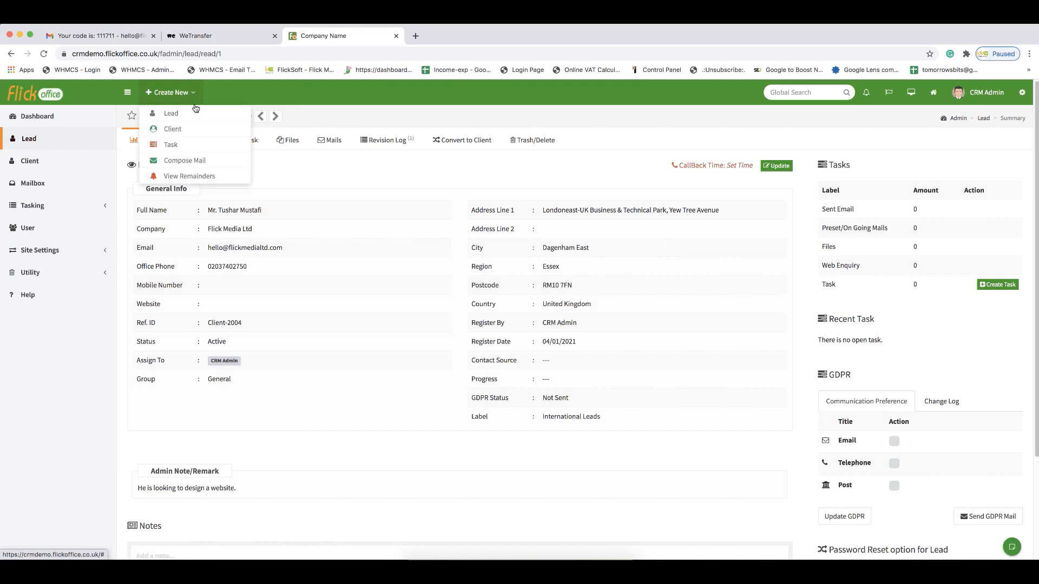
left_click(189, 119)
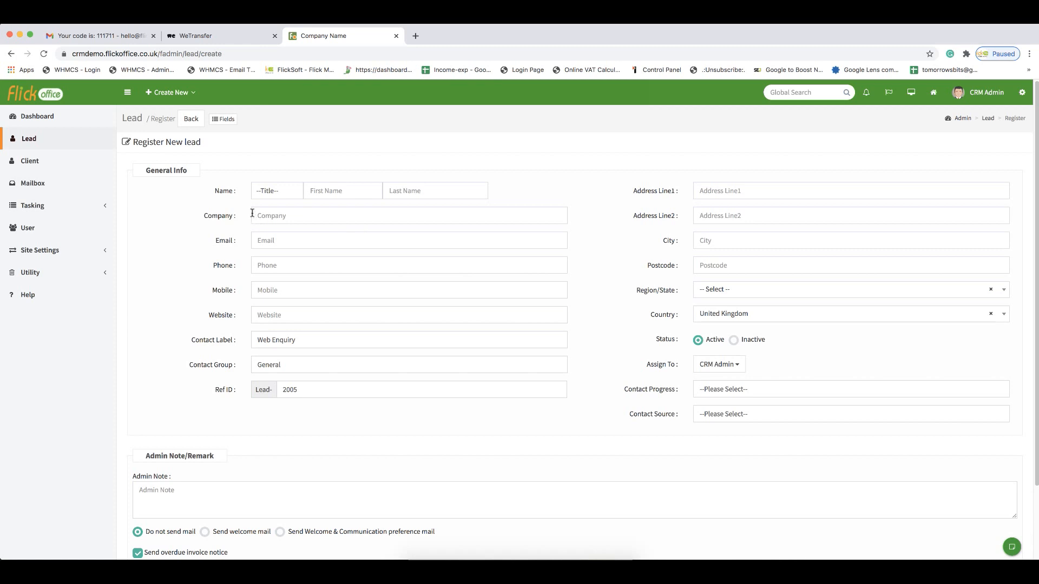
left_click(227, 119)
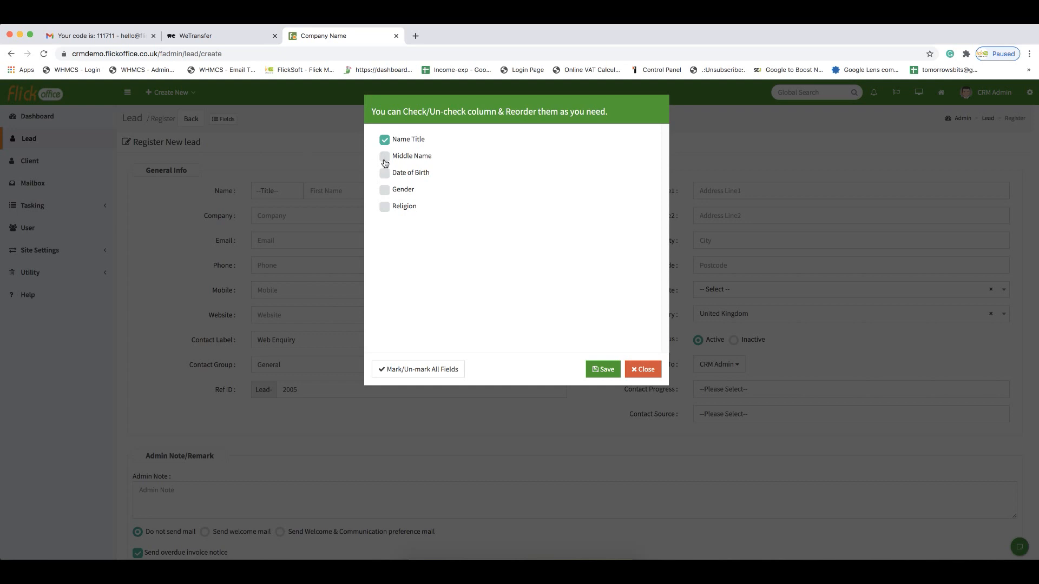
left_click(384, 157)
left_click(386, 174)
left_click(385, 207)
left_click(599, 379)
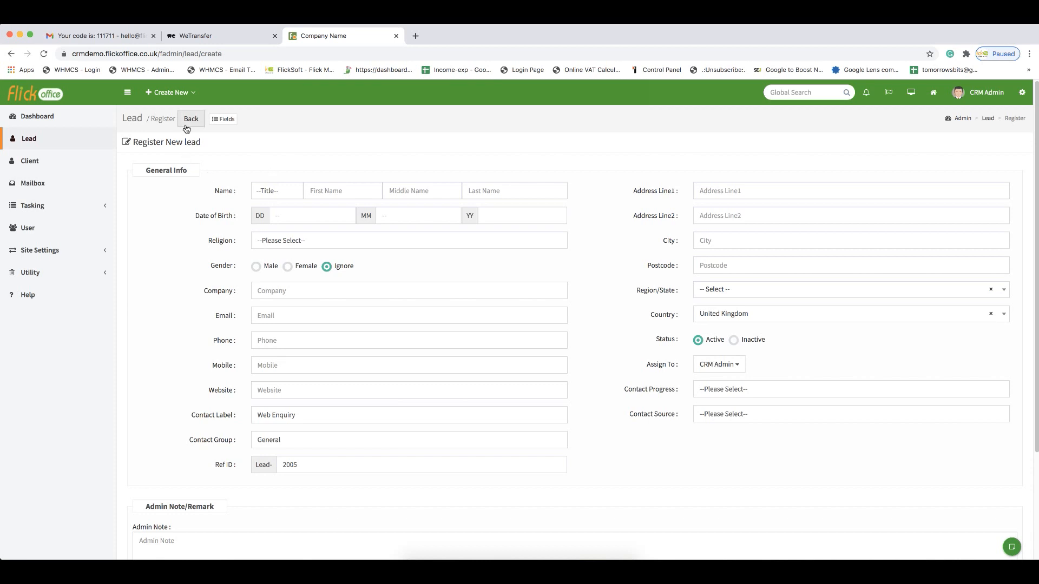
- Disable the Religion field on the new lead registration form and save the field settings
left_click(223, 119)
left_click(384, 206)
left_click(602, 369)
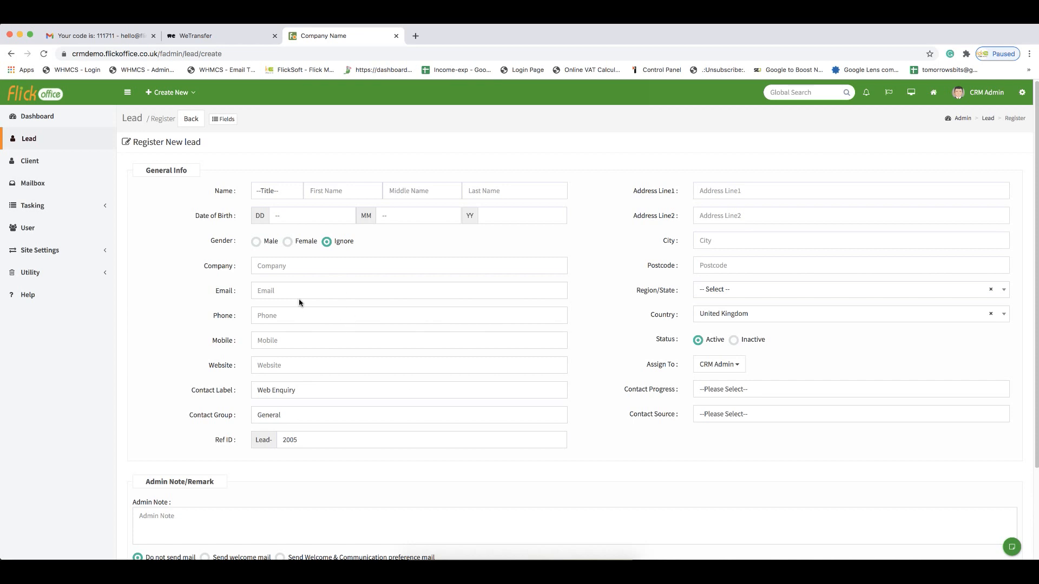
- Return to the lead list via the client list and set the lead's progress to Future contact
left_click(38, 143)
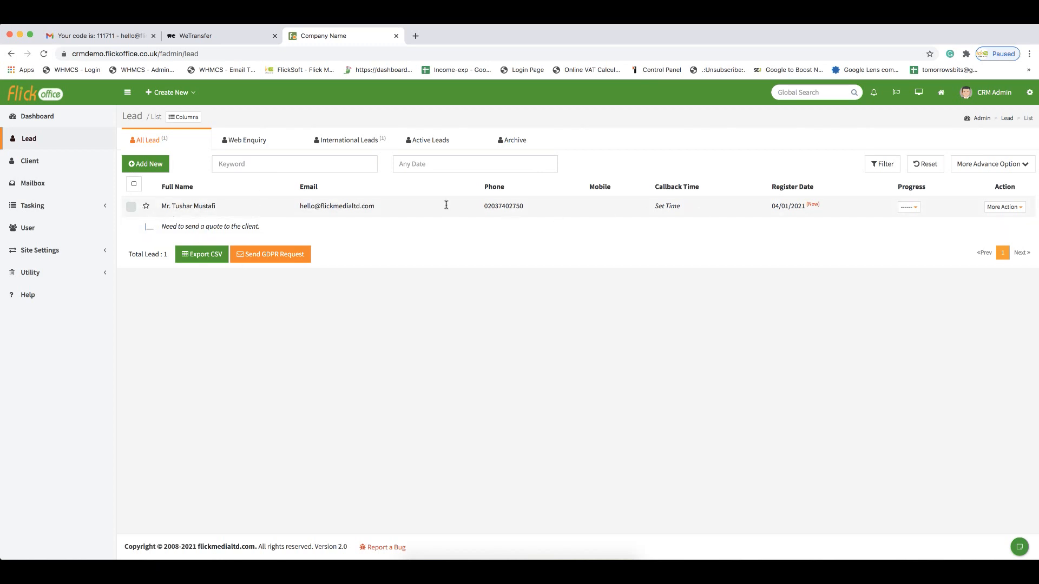
left_click(47, 164)
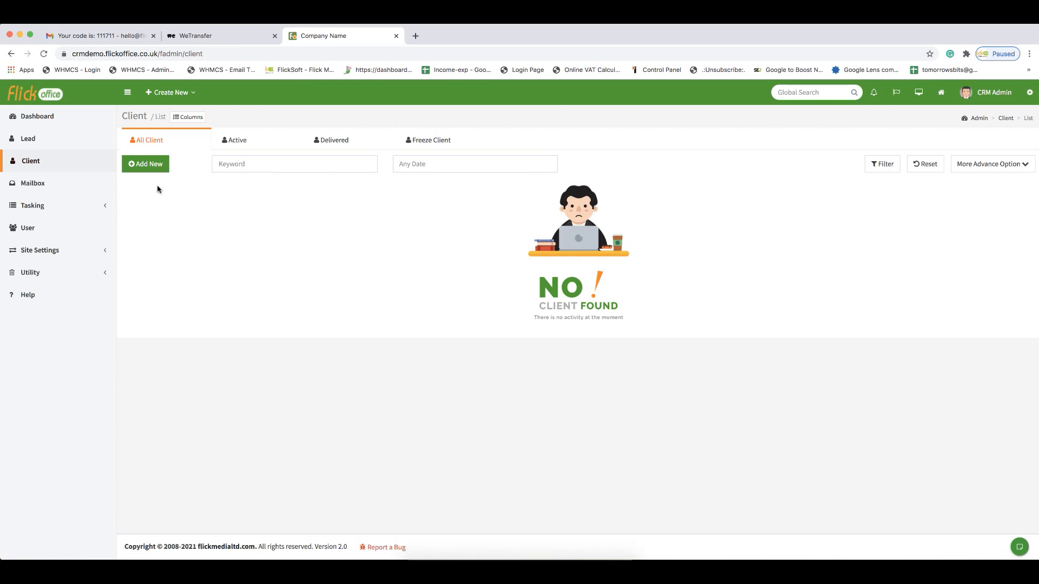
left_click(59, 146)
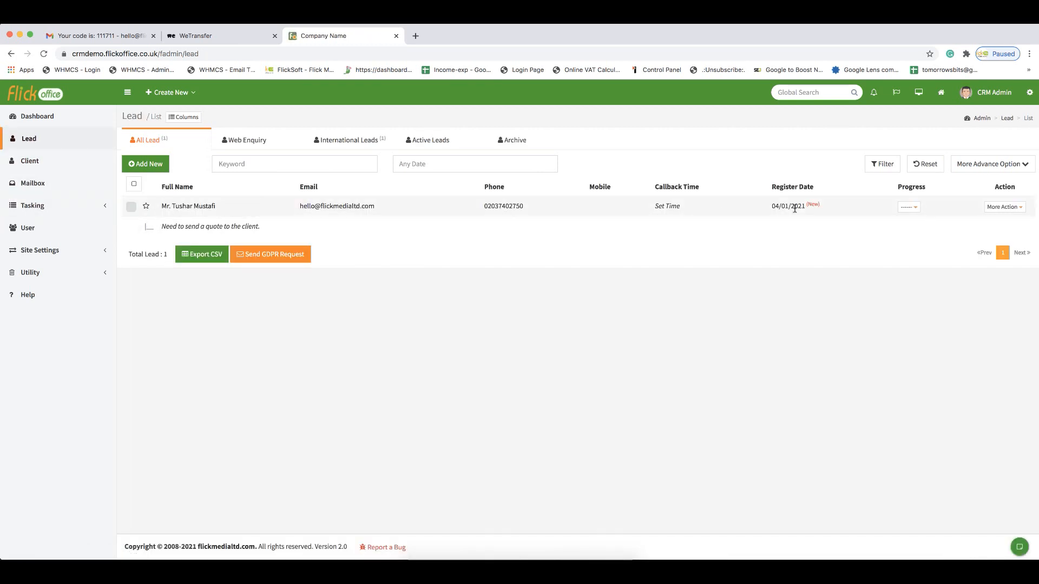
left_click(913, 206)
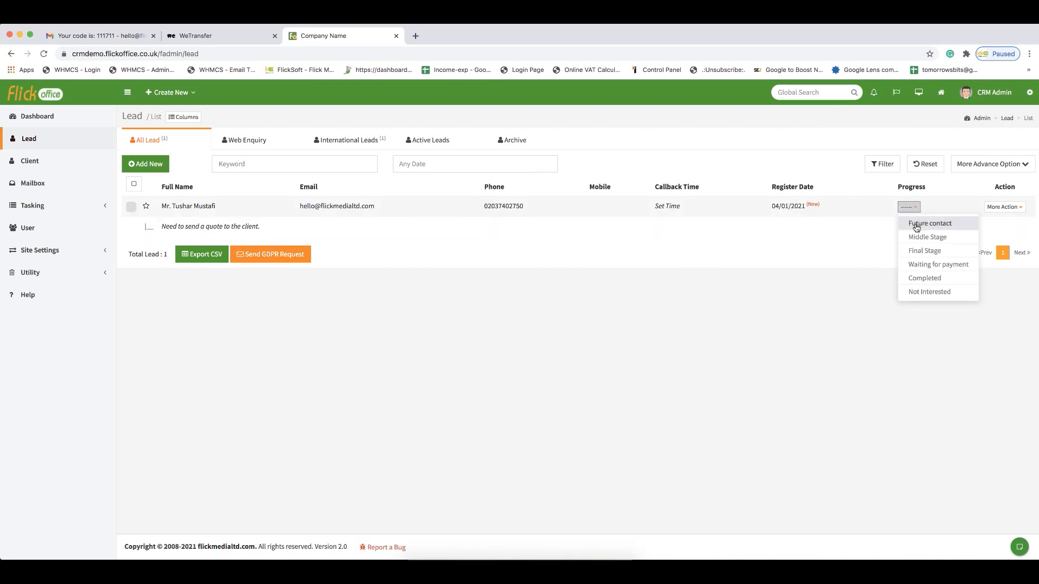
left_click(917, 224)
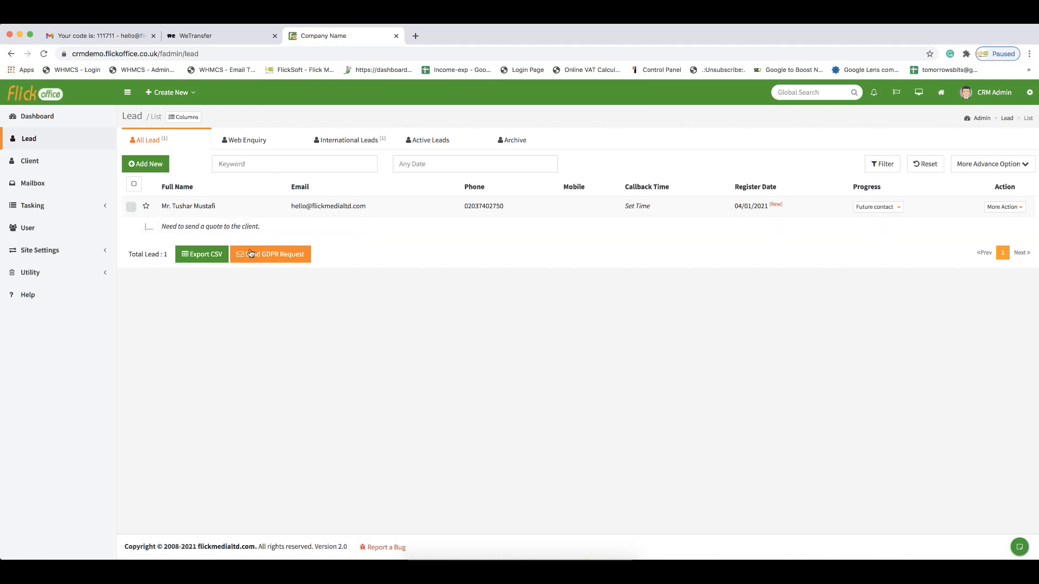
- Open the lead's callback time dialog and close it without setting a time
left_click_drag(170, 227, 242, 227)
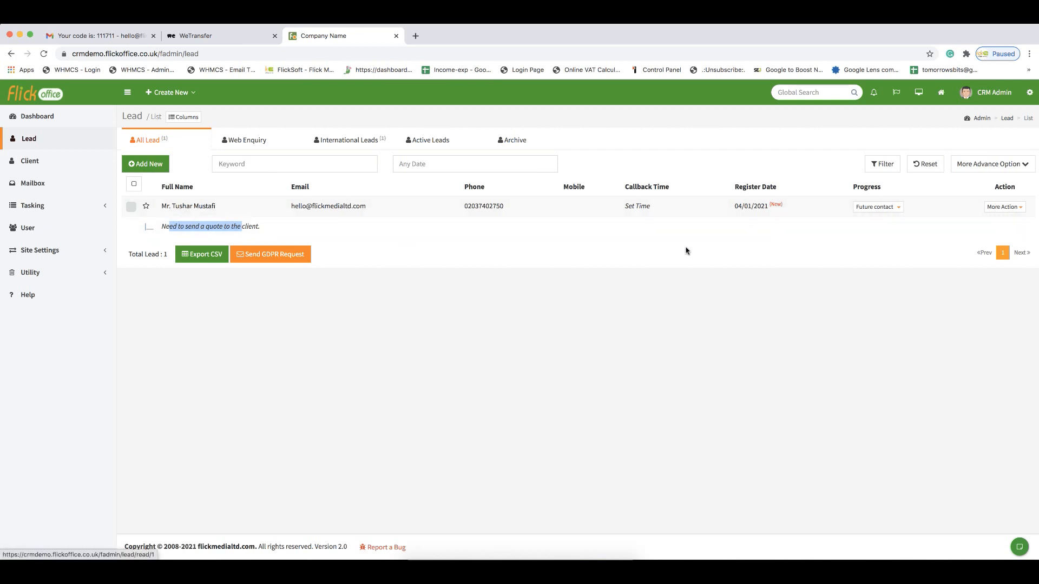
left_click(642, 210)
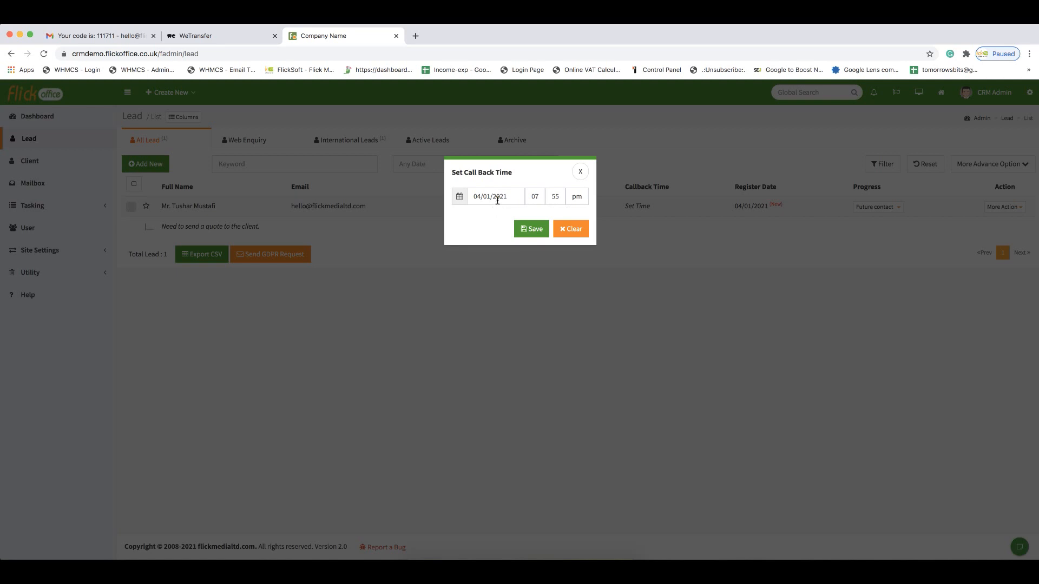
left_click(580, 171)
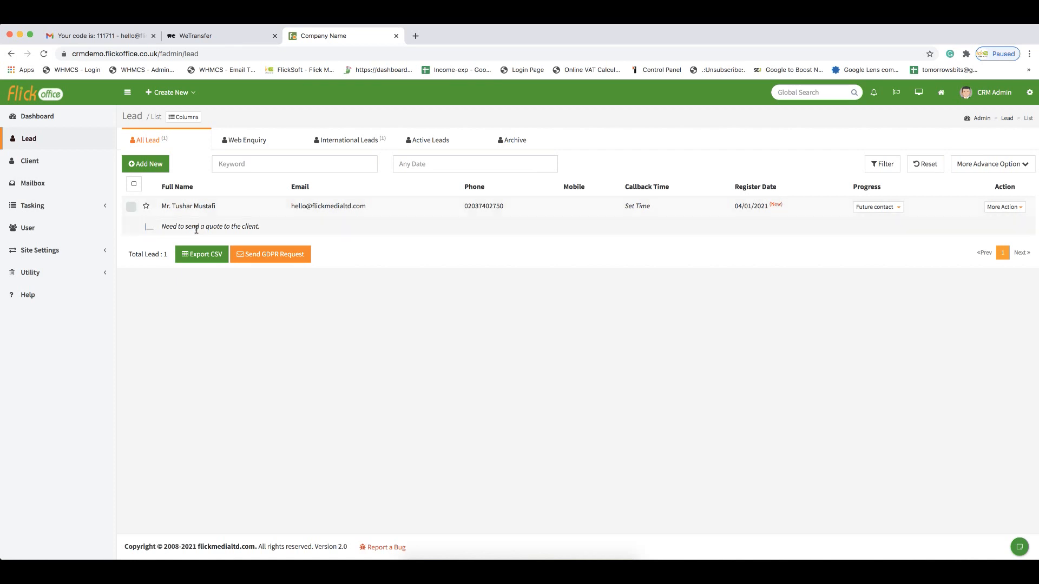
- Hide the Last Admin Note column in the lead list column settings
left_click(181, 118)
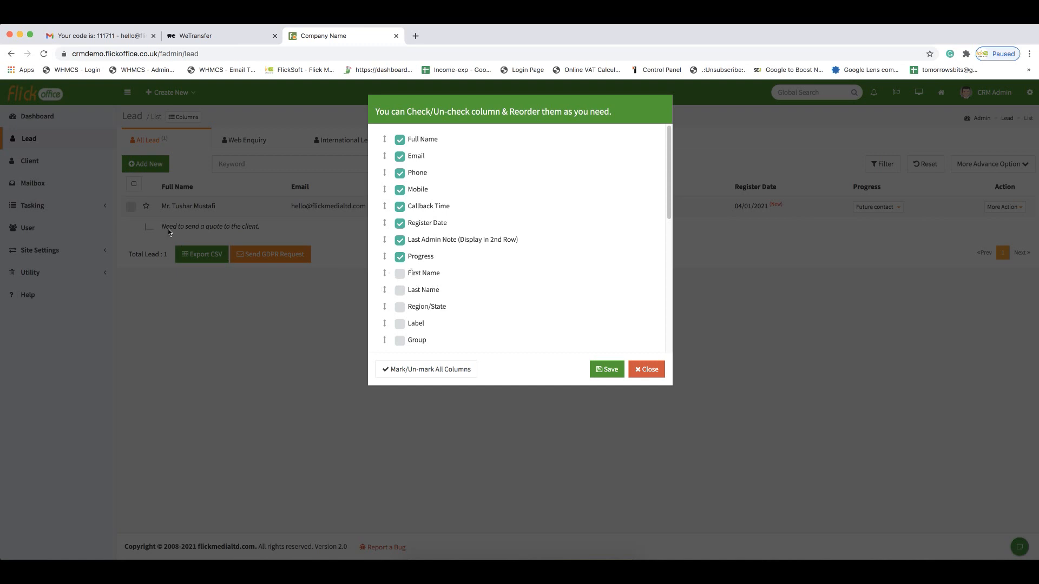
scroll(473, 285, "down", 6)
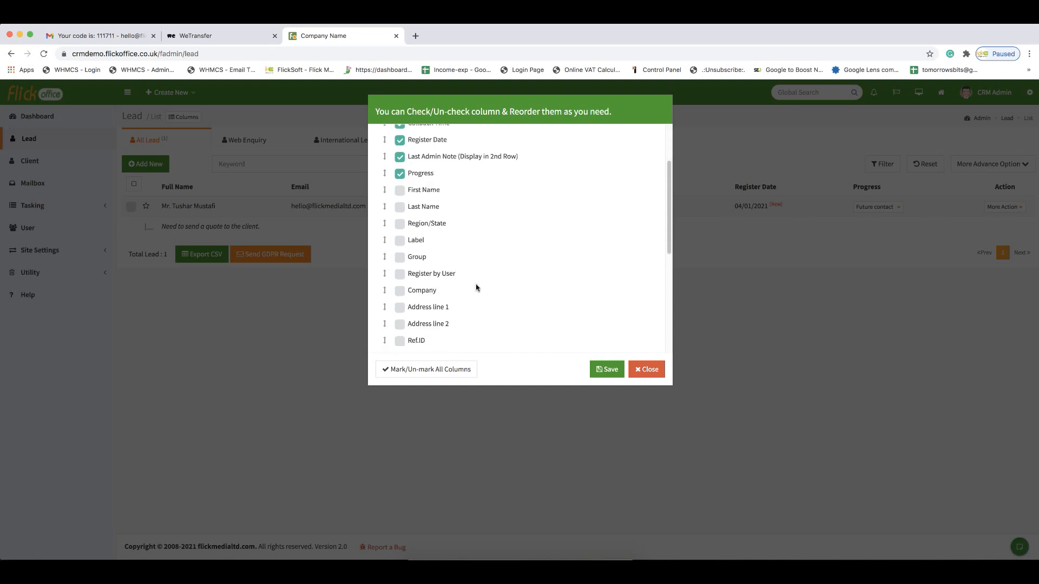
scroll(477, 288, "down", 1)
scroll(476, 287, "up", 7)
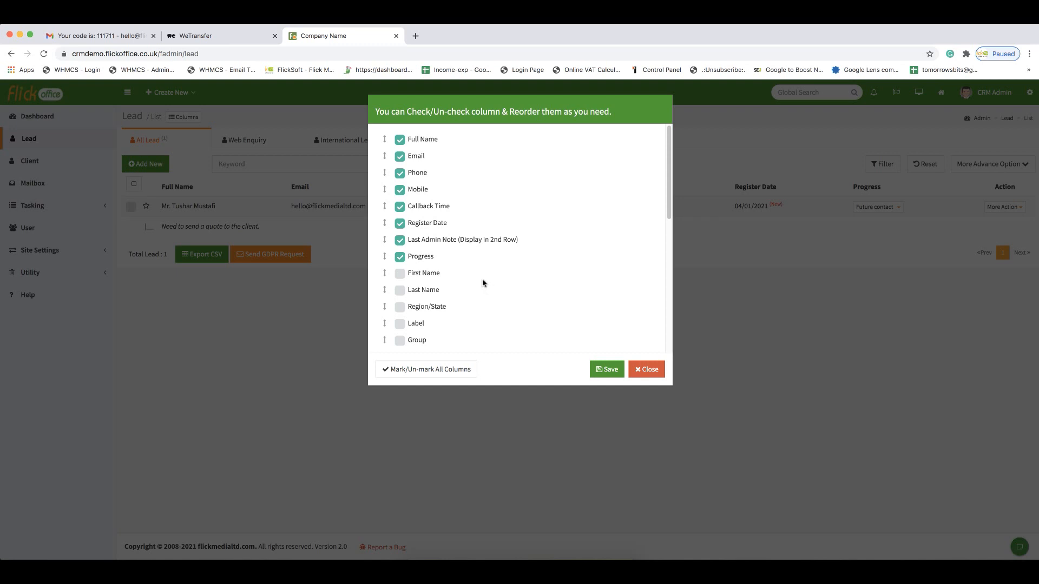
left_click(433, 240)
left_click(607, 370)
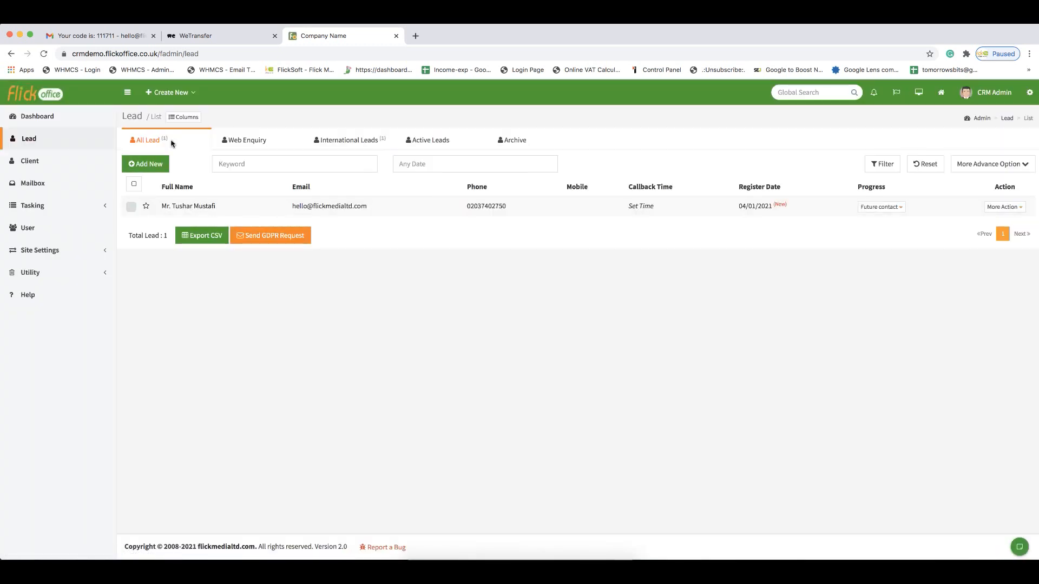
- Re-enable the Last Admin Note column and add the Postcode column to the lead list
left_click(183, 117)
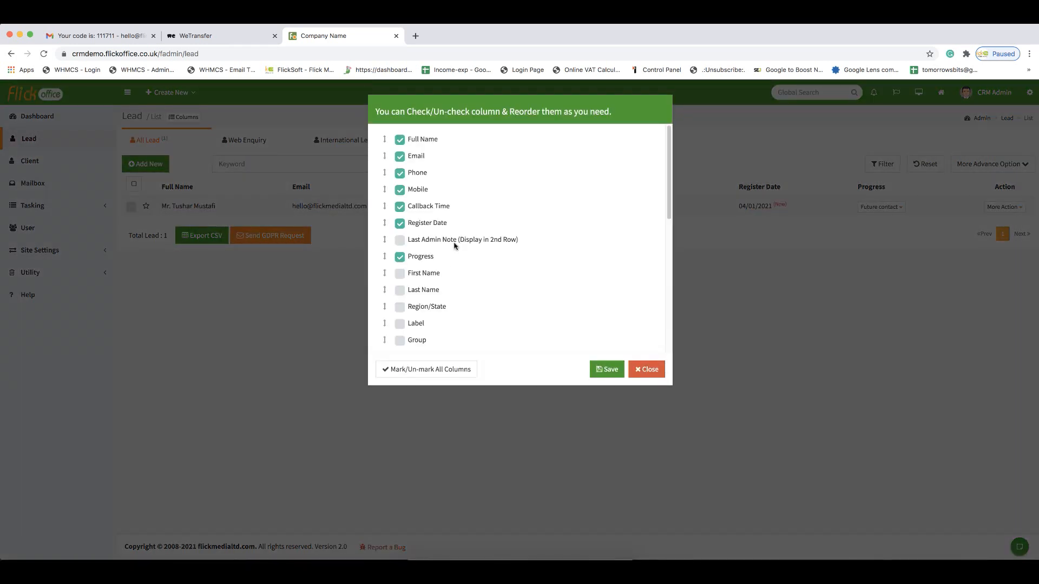
left_click(399, 240)
scroll(443, 291, "down", 2)
scroll(442, 291, "down", 4)
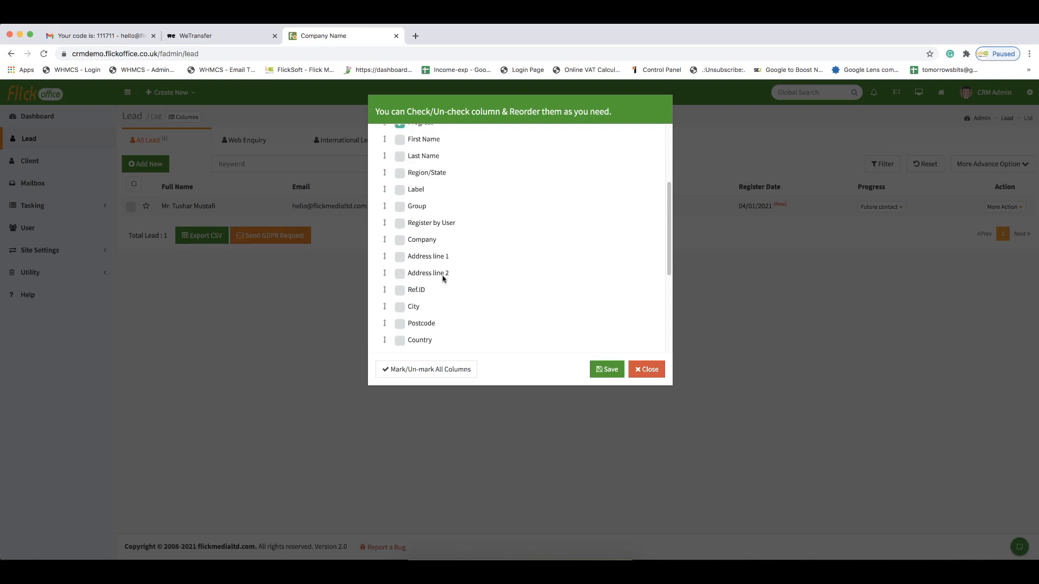
left_click(399, 325)
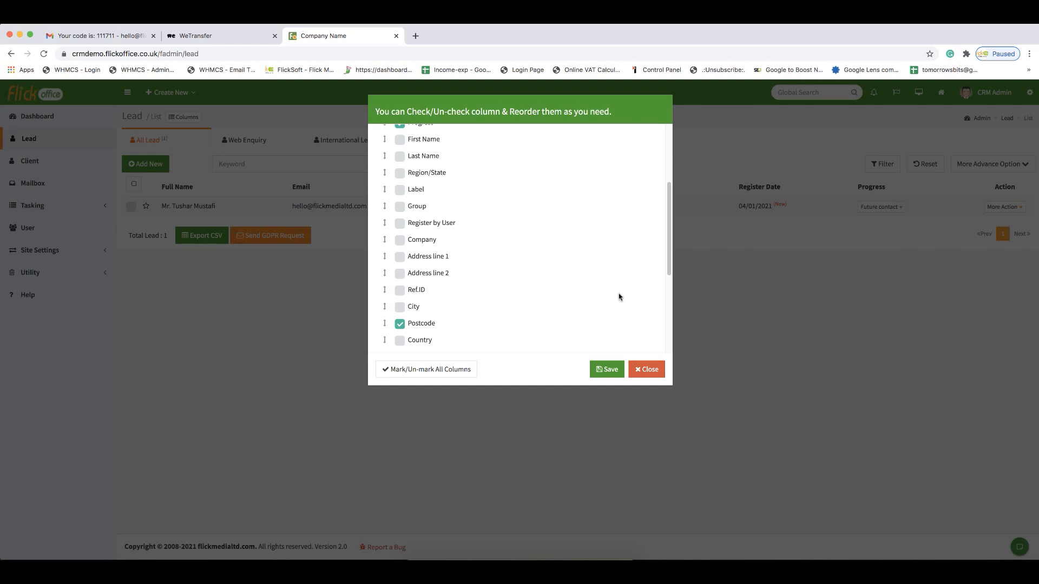
left_click(602, 373)
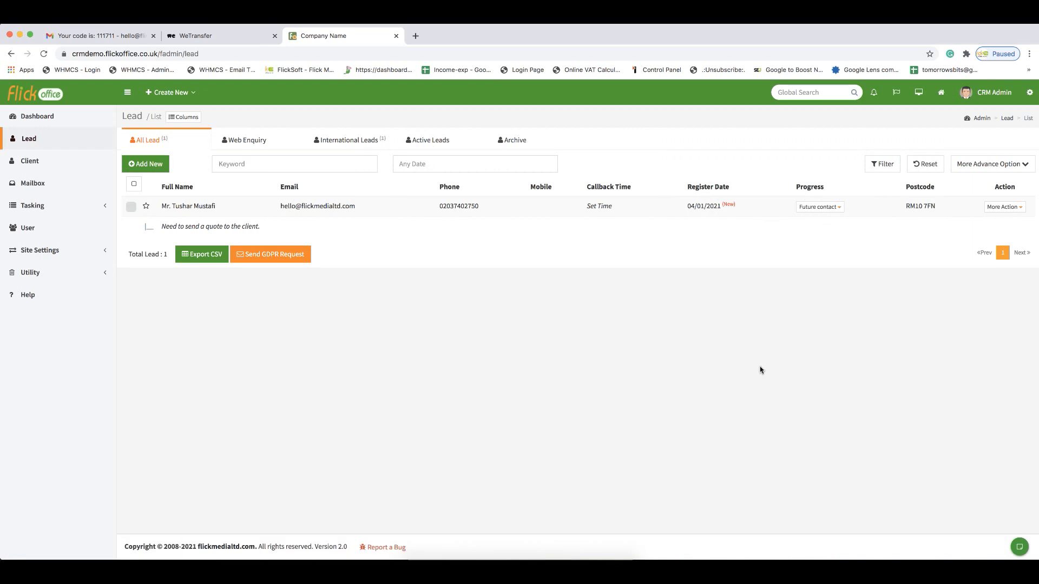
- Explore the advanced filter options for the lead list, such as Country, GDPR Status and Contact progress
left_click_drag(910, 206, 919, 206)
left_click(1024, 164)
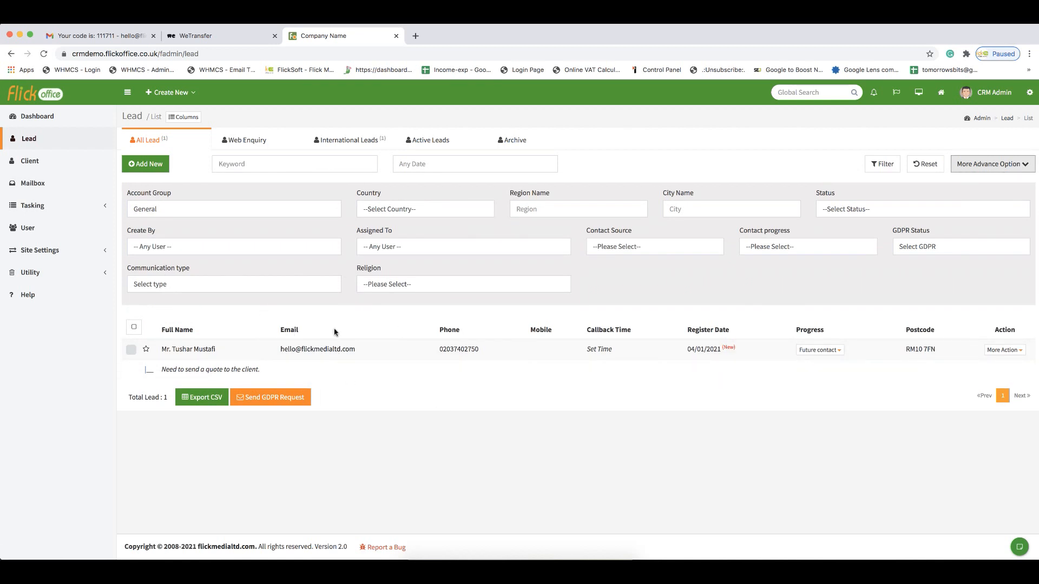
left_click(433, 209)
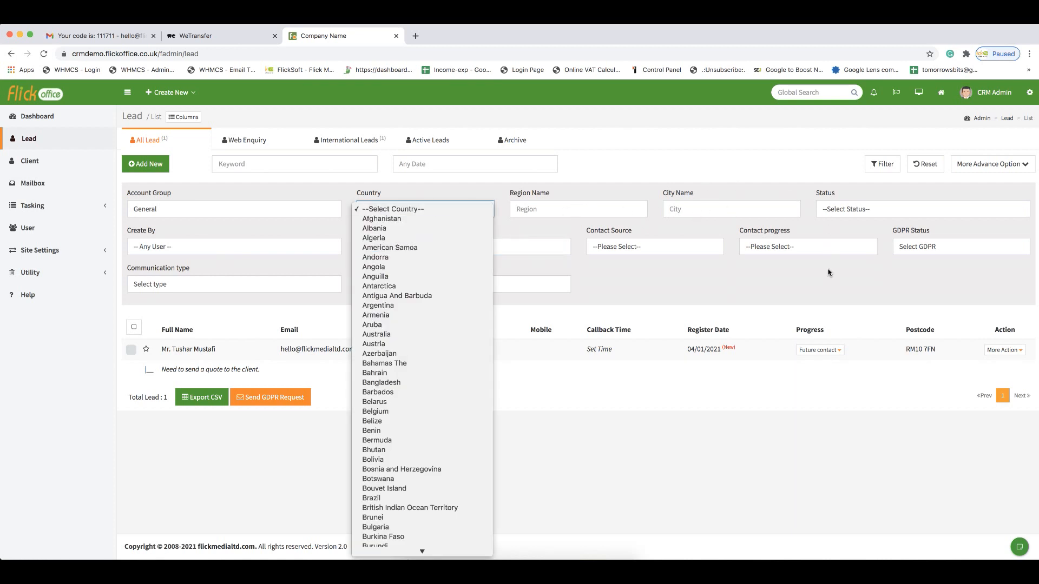
left_click(898, 258)
left_click(911, 250)
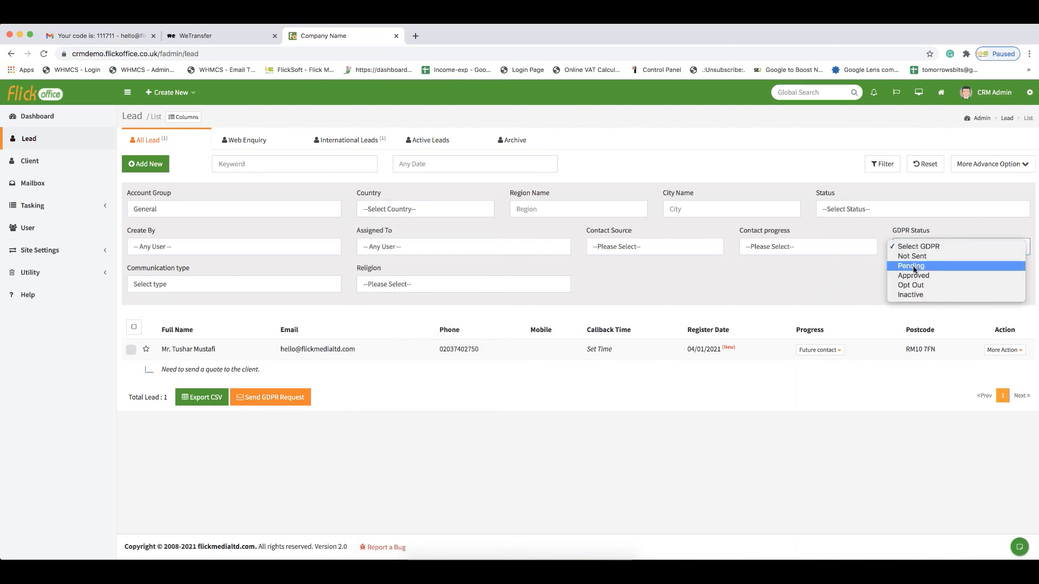
left_click(820, 277)
left_click(782, 252)
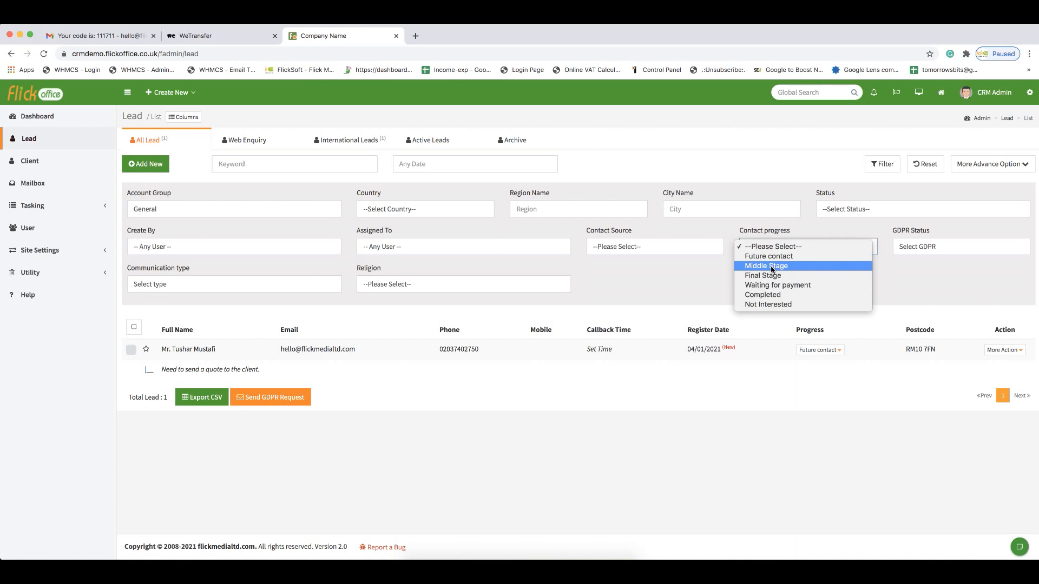
left_click(654, 276)
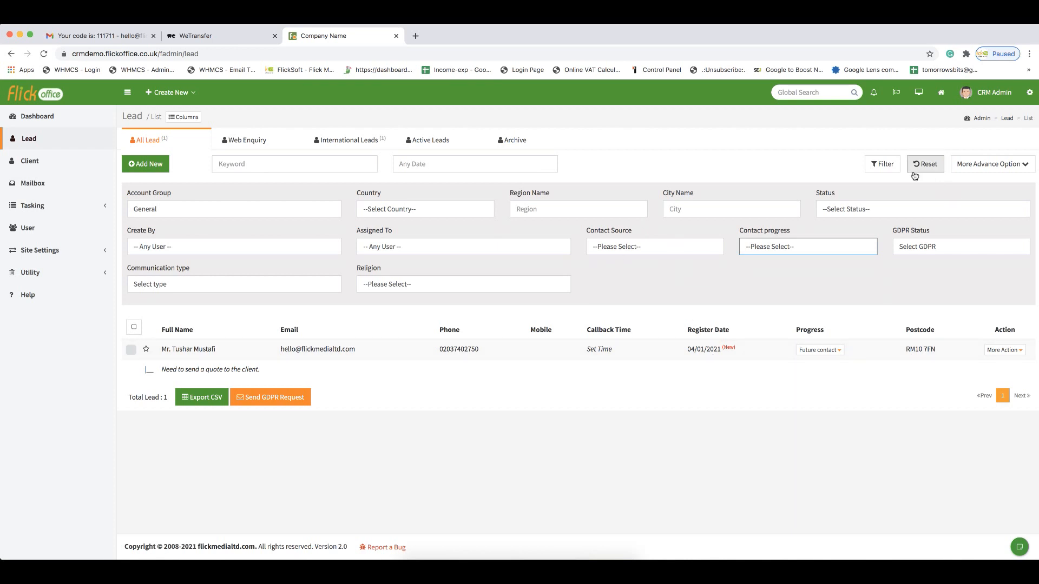
left_click(1015, 169)
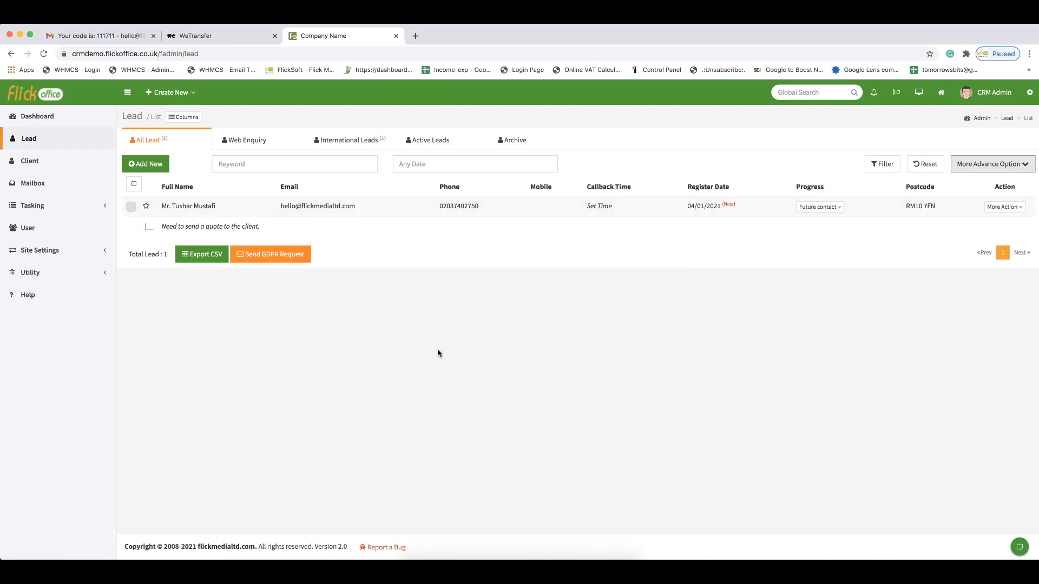
- Convert the lead to a client with the Active contact label and Future contact progress
left_click(203, 207)
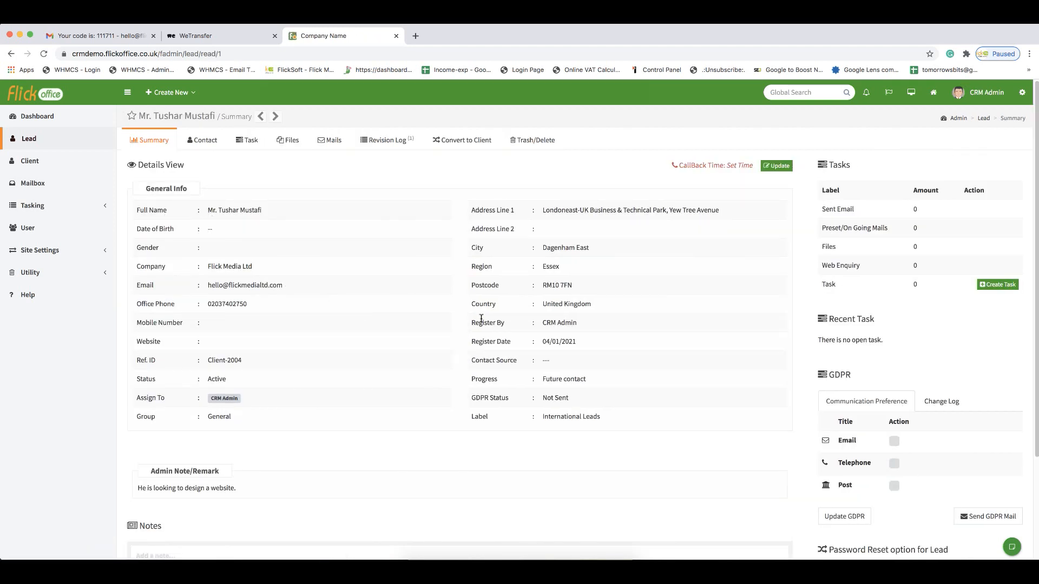
left_click(455, 140)
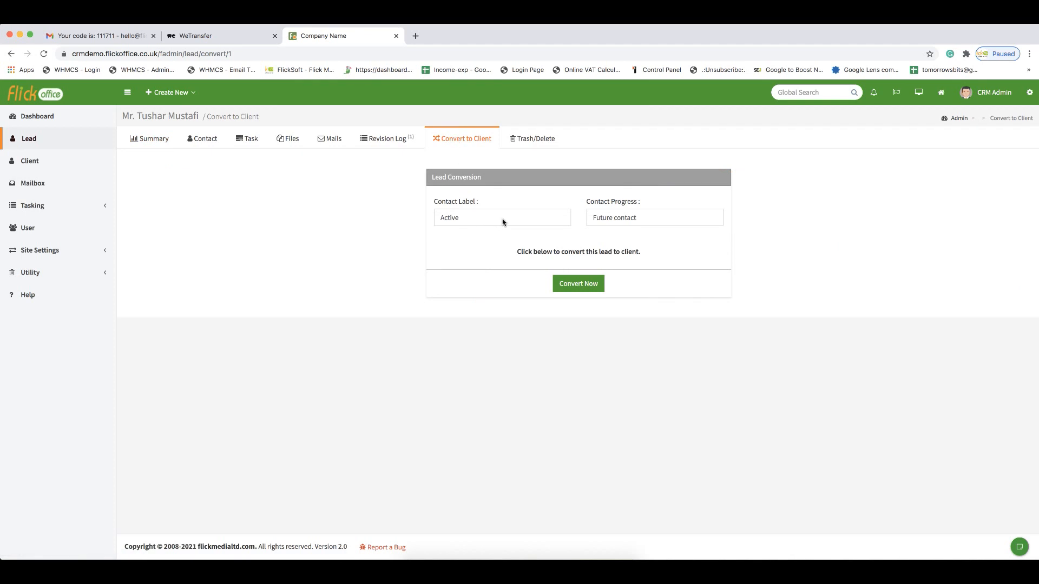
left_click(507, 224)
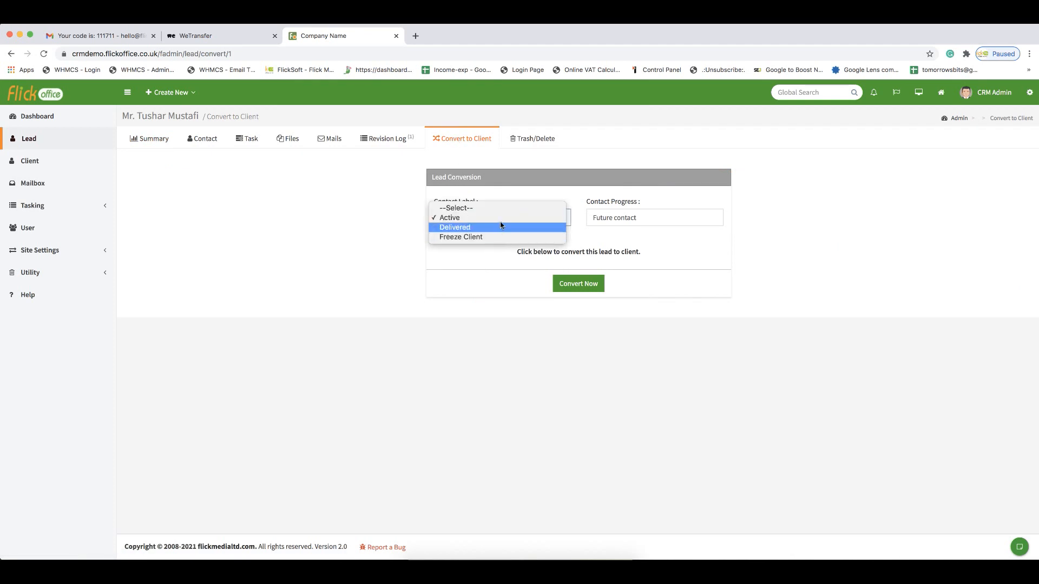
left_click(693, 224)
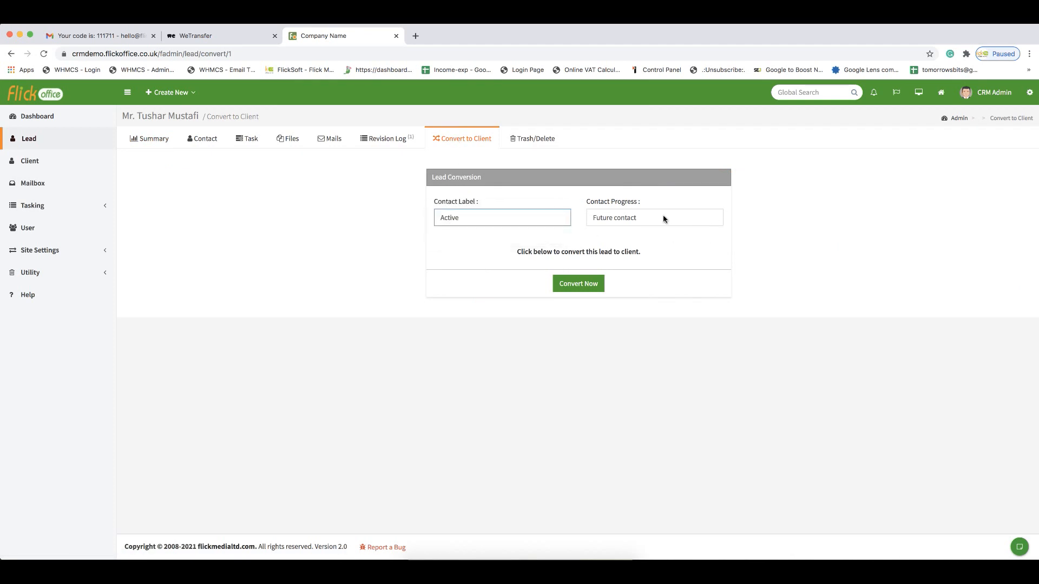
left_click(578, 284)
left_click(570, 298)
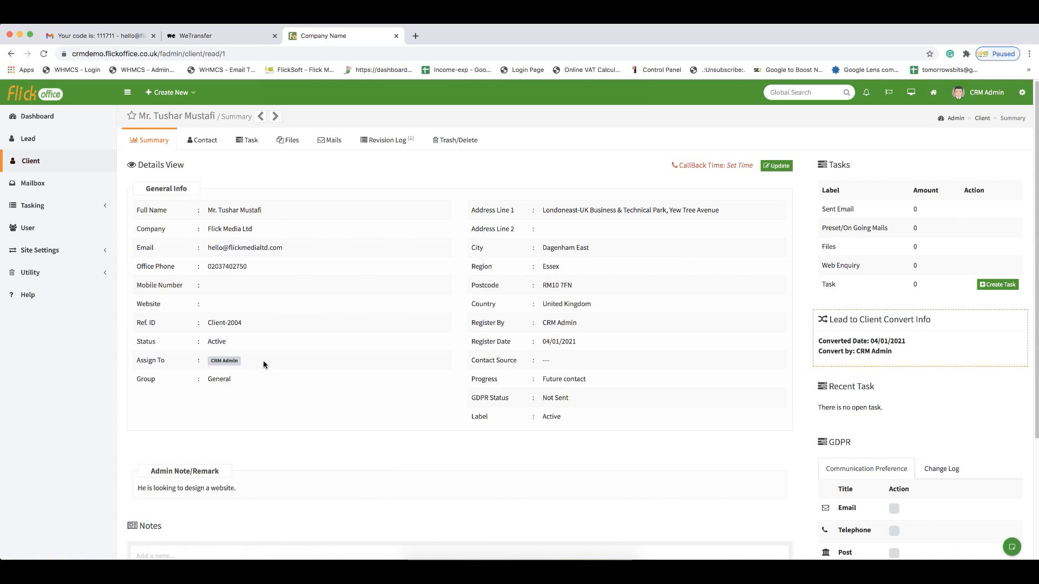
- Review the client's lead-to-client conversion info and notes on the summary page
left_click_drag(831, 341, 898, 345)
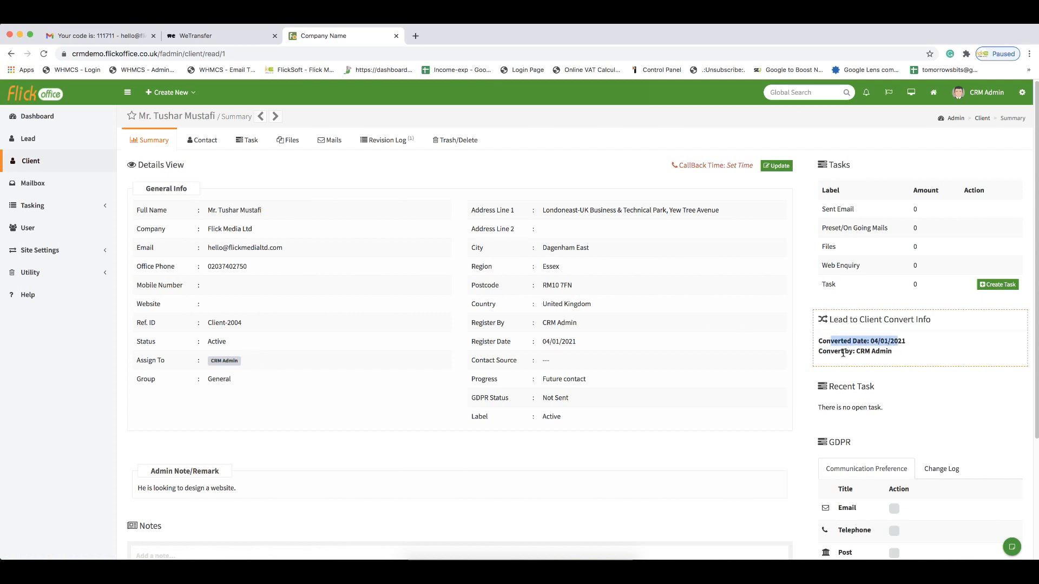
left_click_drag(831, 353, 886, 353)
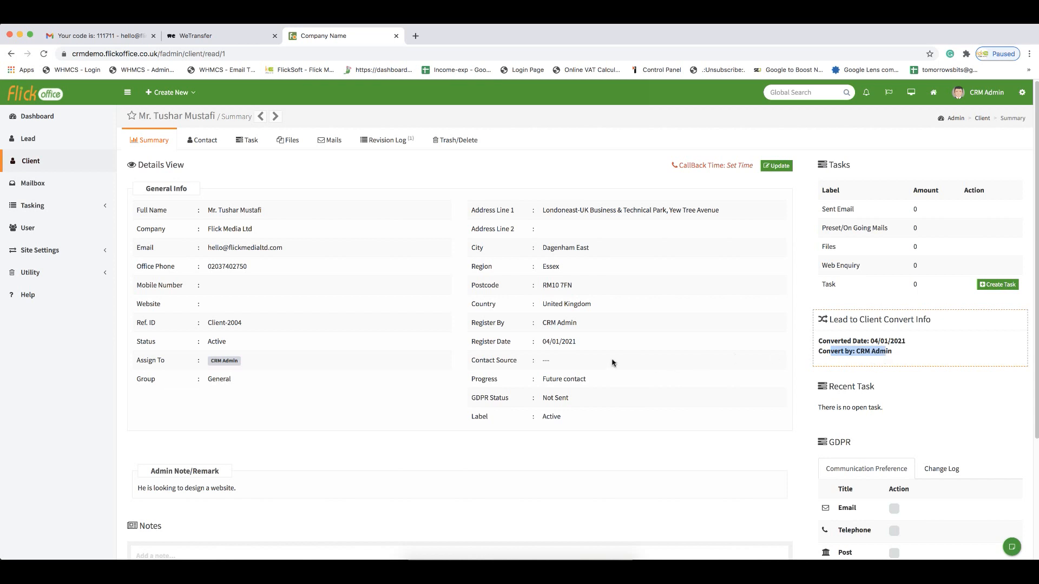
left_click(867, 352)
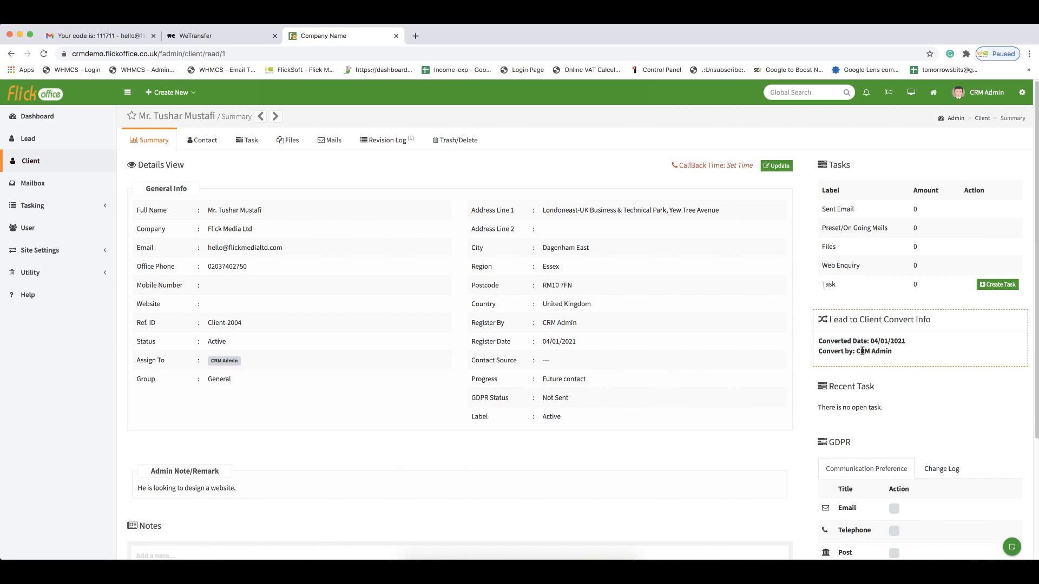
left_click_drag(856, 352, 889, 351)
scroll(492, 344, "down", 3)
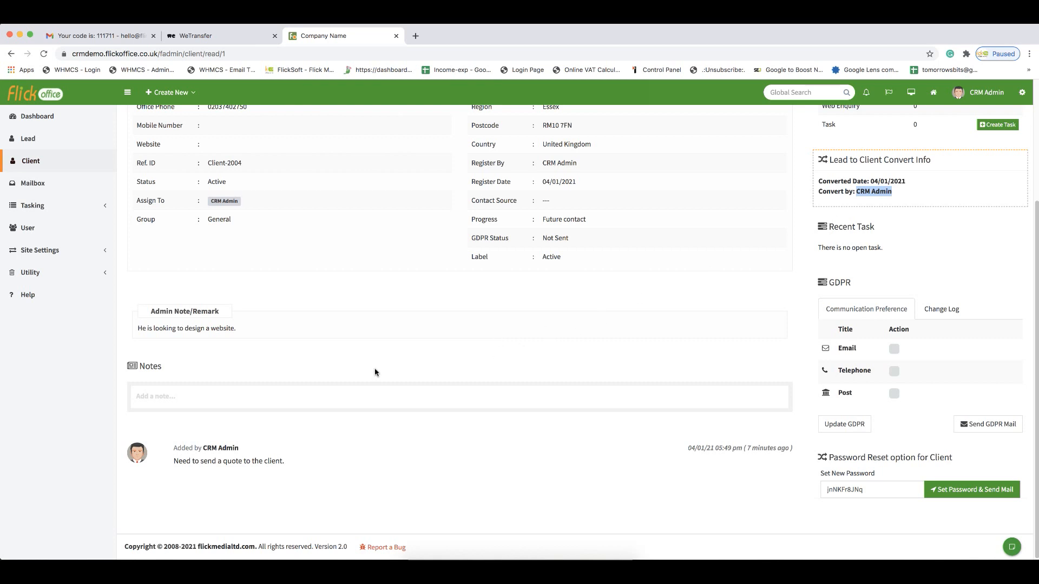
left_click(201, 398)
scroll(287, 390, "up", 3)
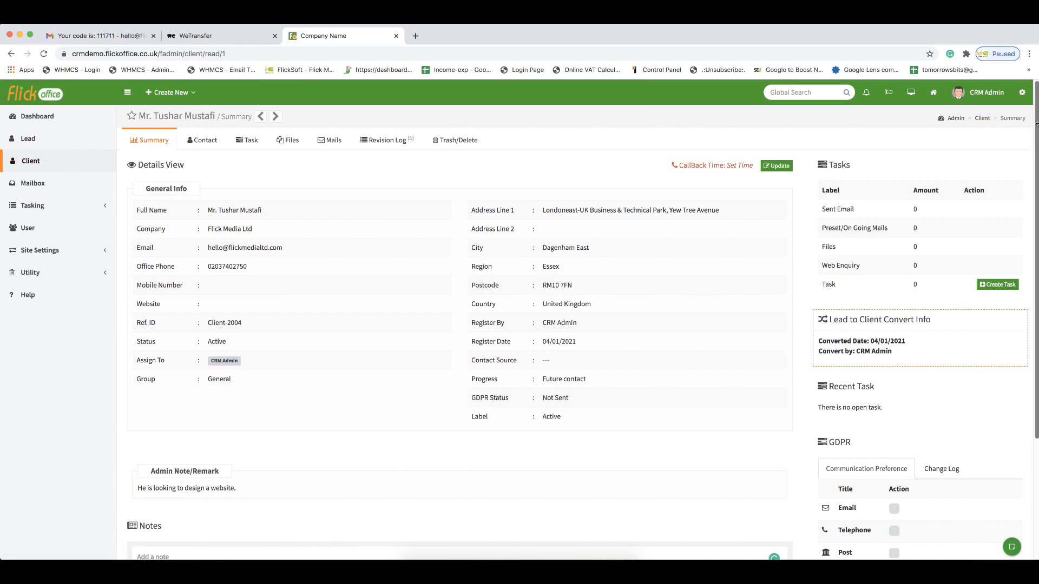
- Open the admin settings menu
left_click(1022, 93)
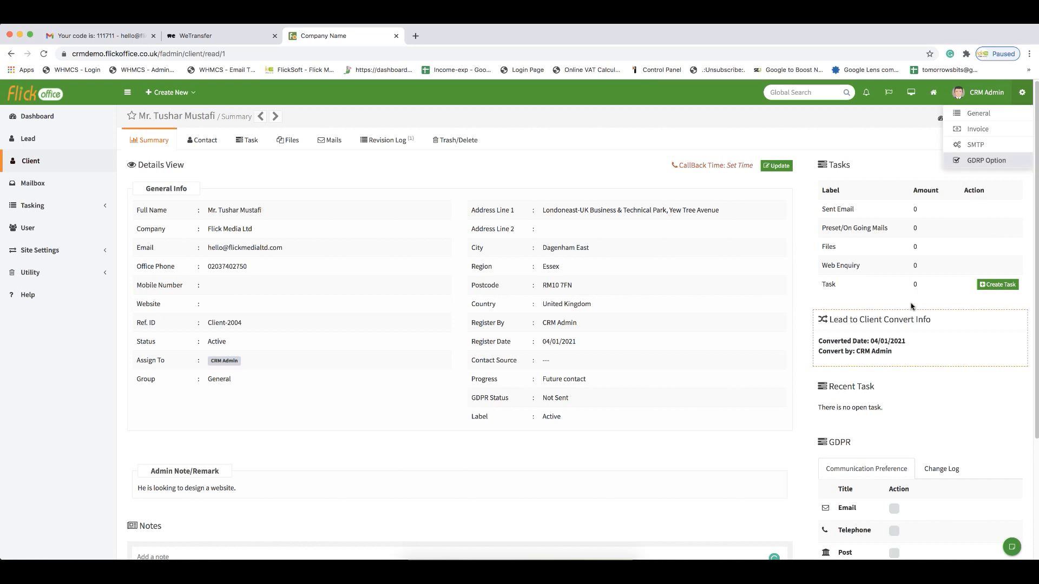